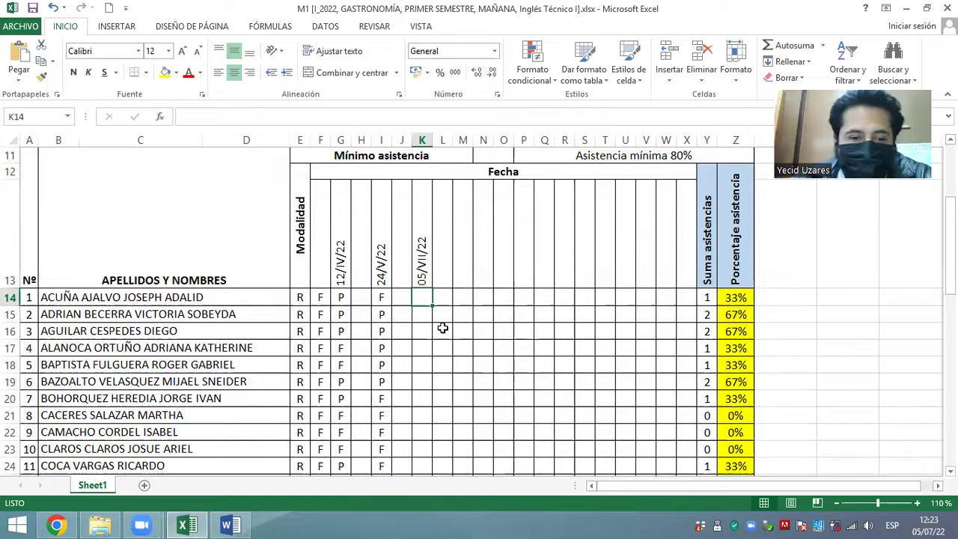
Select cell K61, the last student's attendance cell in the 05/VII/22 column
scroll(443, 328, "down", 1)
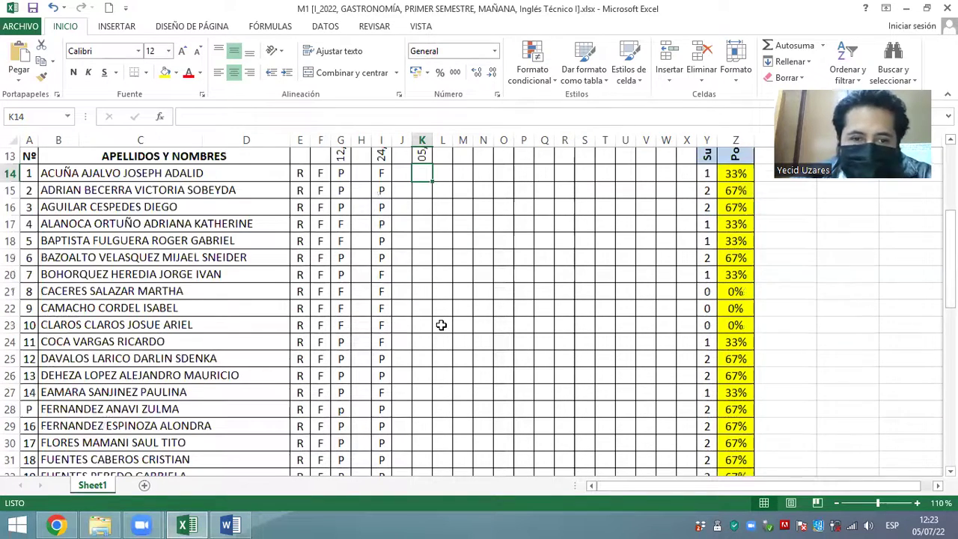
scroll(441, 325, "up", 1)
scroll(442, 326, "down", 7)
scroll(443, 330, "down", 6)
left_click(423, 342)
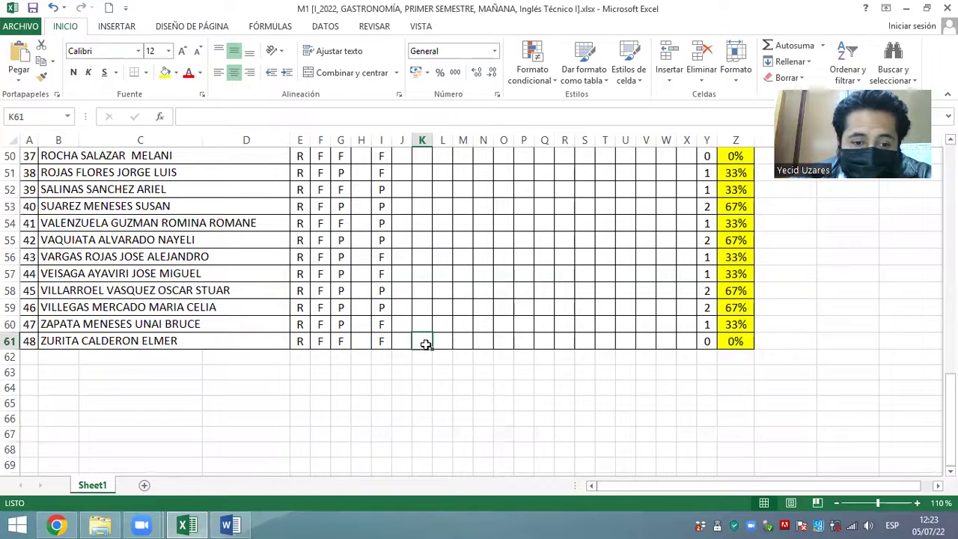
scroll(426, 338, "up", 4)
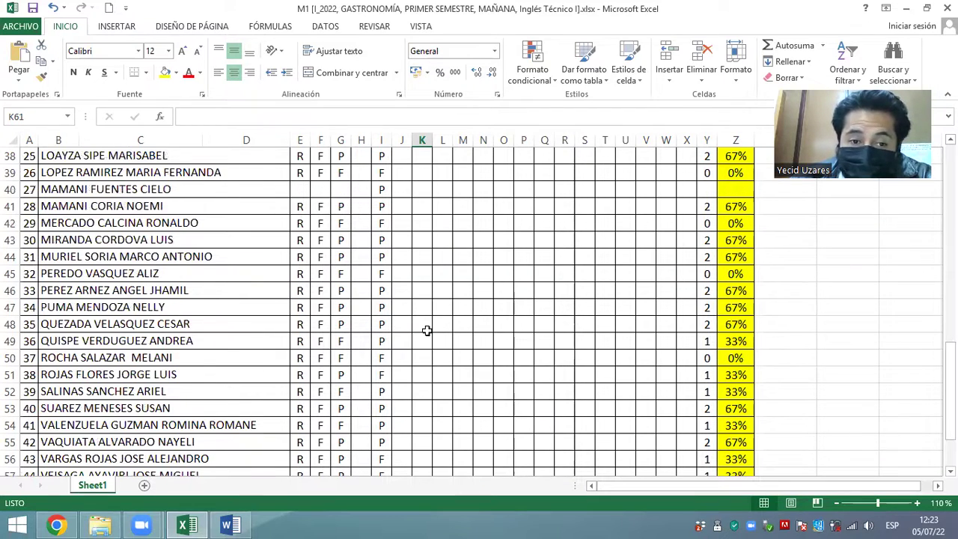
scroll(427, 330, "up", 11)
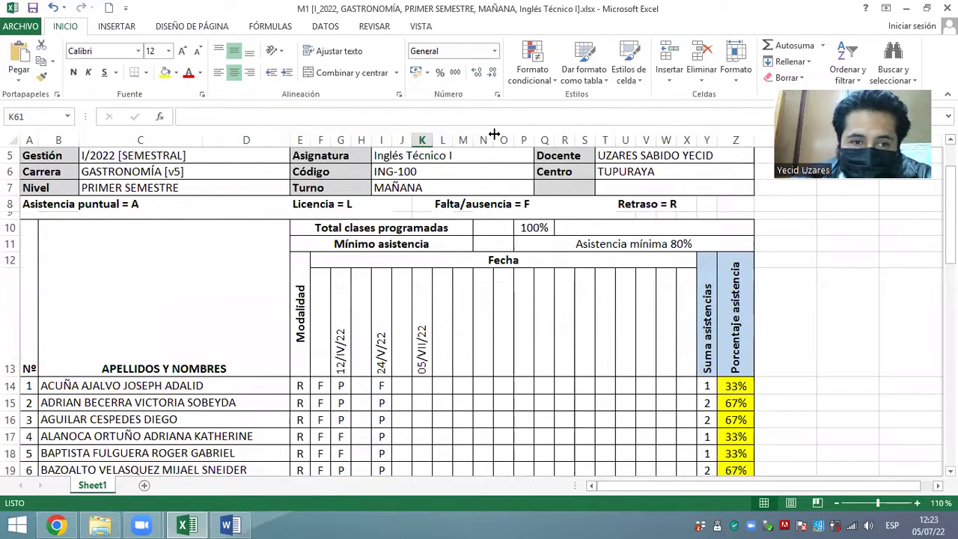
scroll(464, 251, "down", 14)
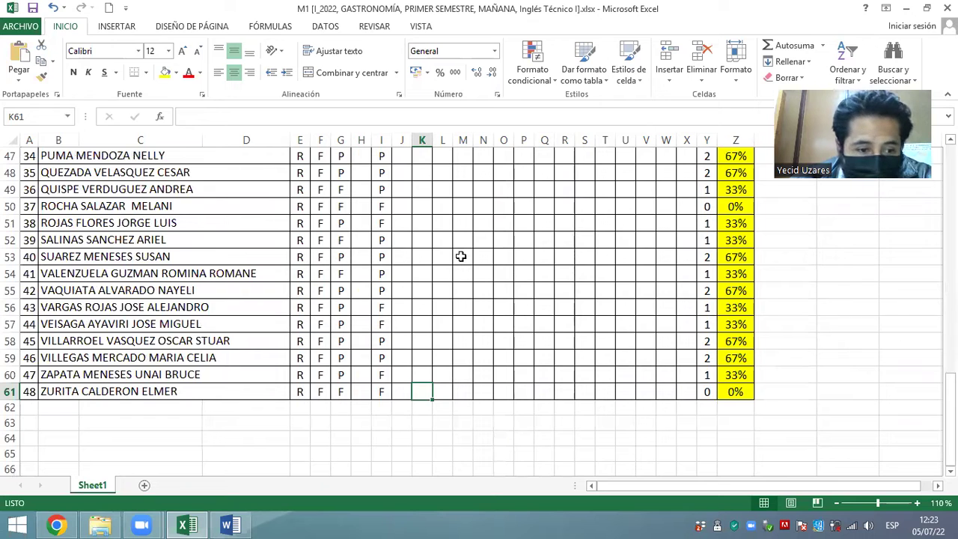
scroll(458, 370, "down", 1)
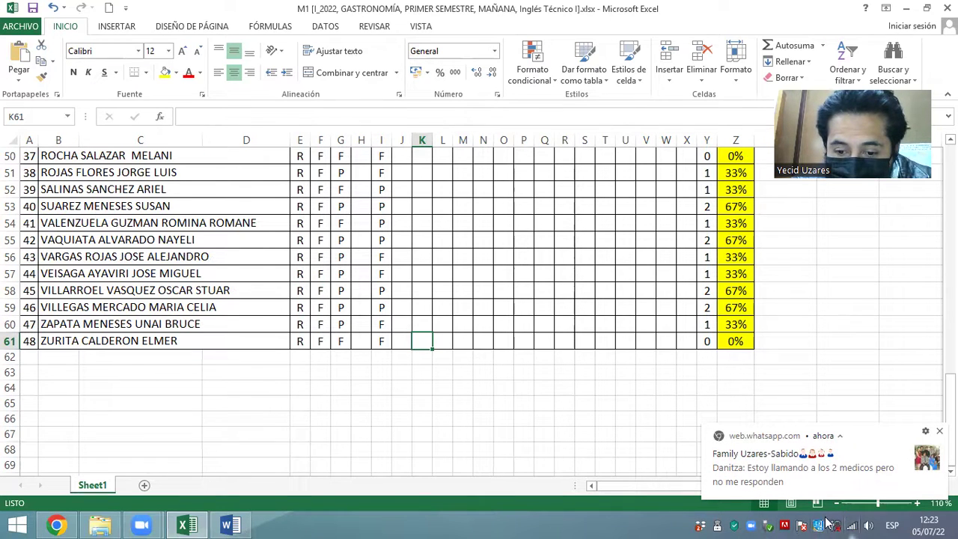
Raise the computer's sound volume slightly and return to the attendance sheet
left_click(868, 524)
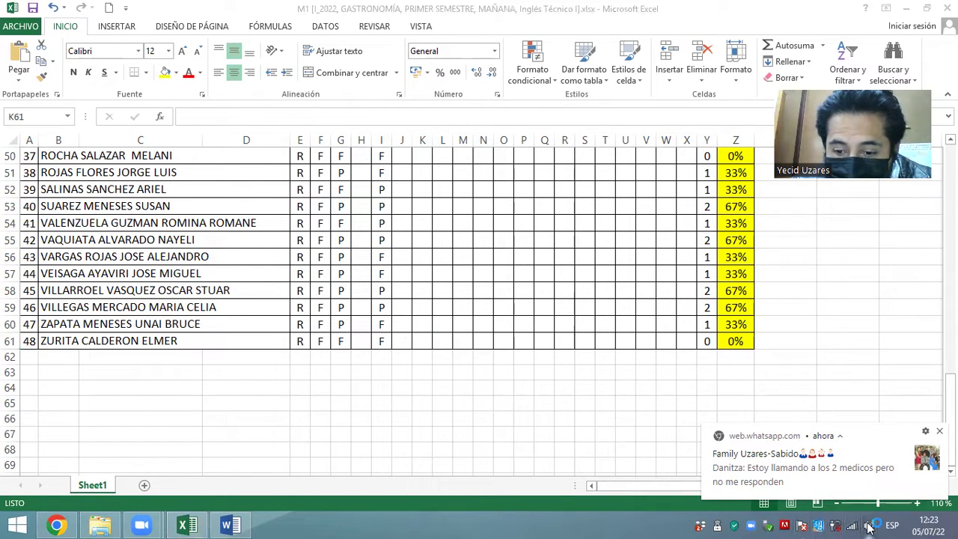
left_click_drag(868, 389, 867, 380)
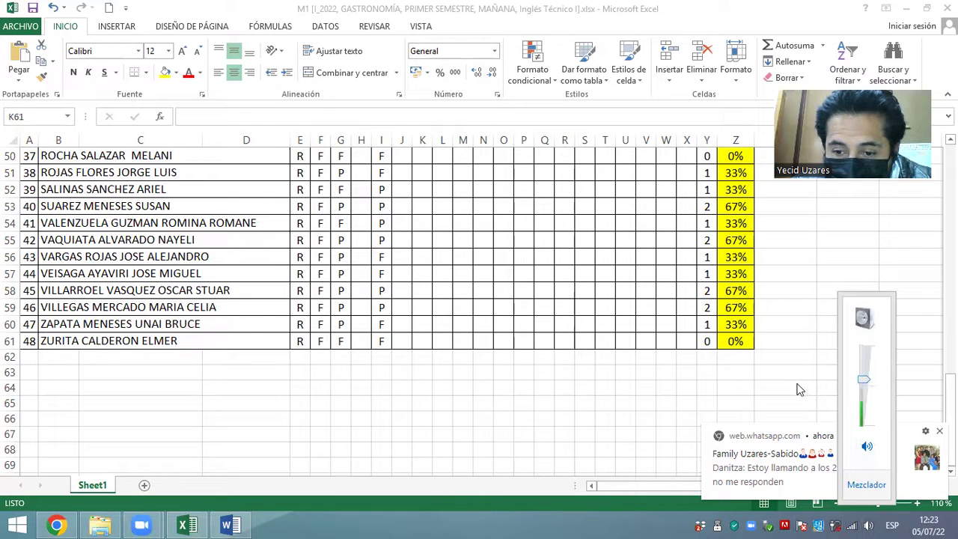
left_click(689, 393)
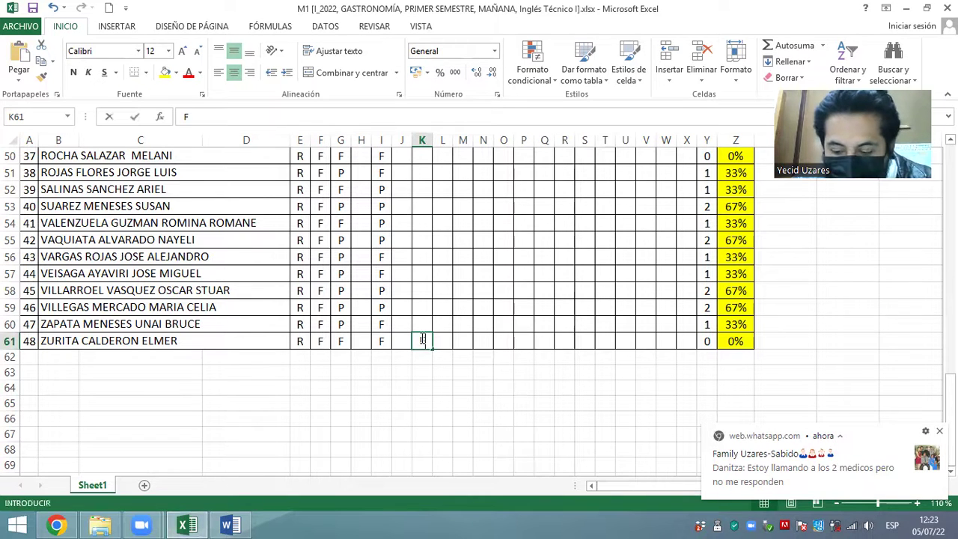
Mark students 48 up to 43 as absent (F) for 05/VII/22 in cells K61 to K56
key("Up")
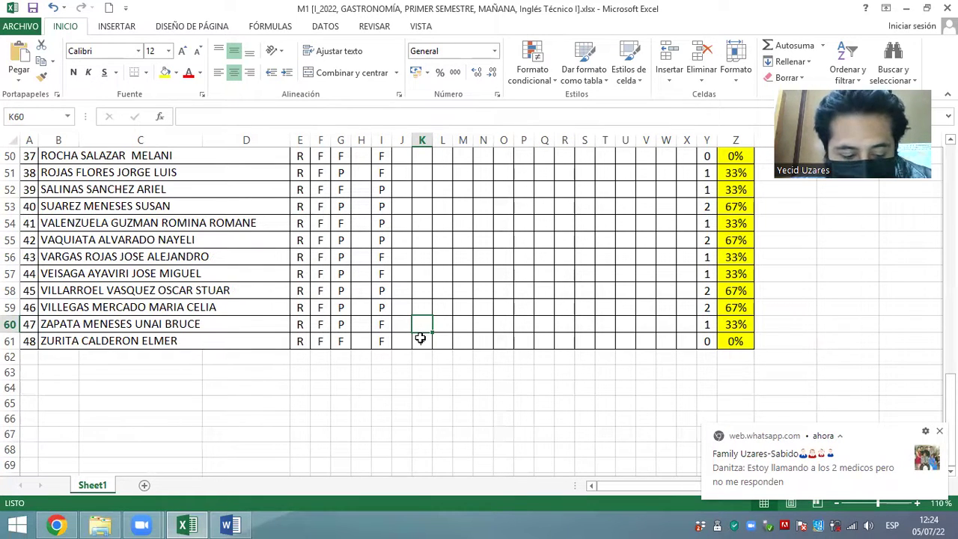
type("F")
key("Up")
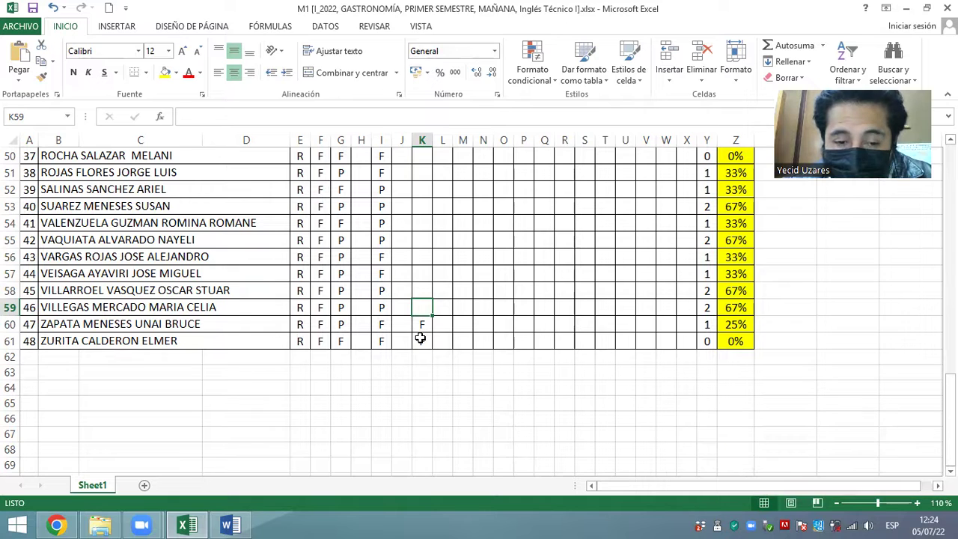
type("F")
key("Up")
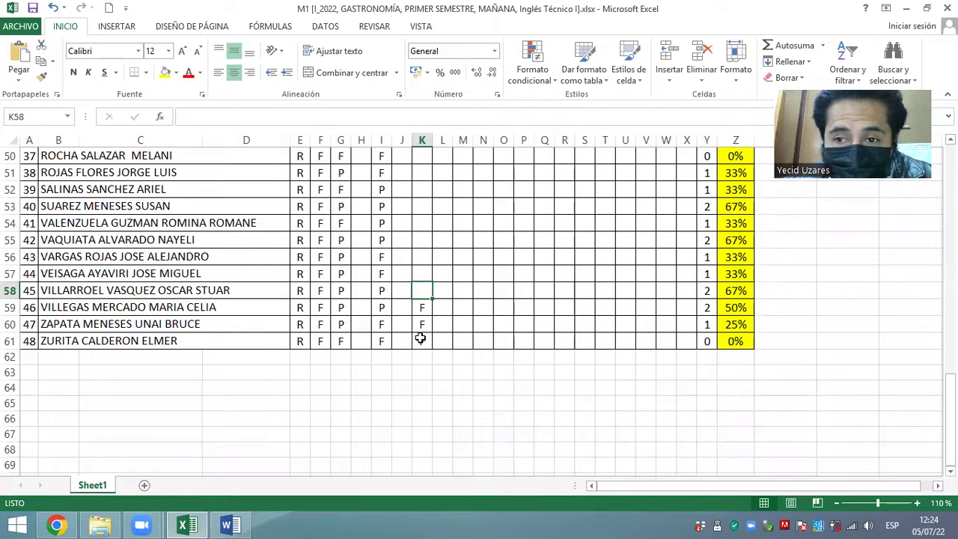
type("F")
key("Up")
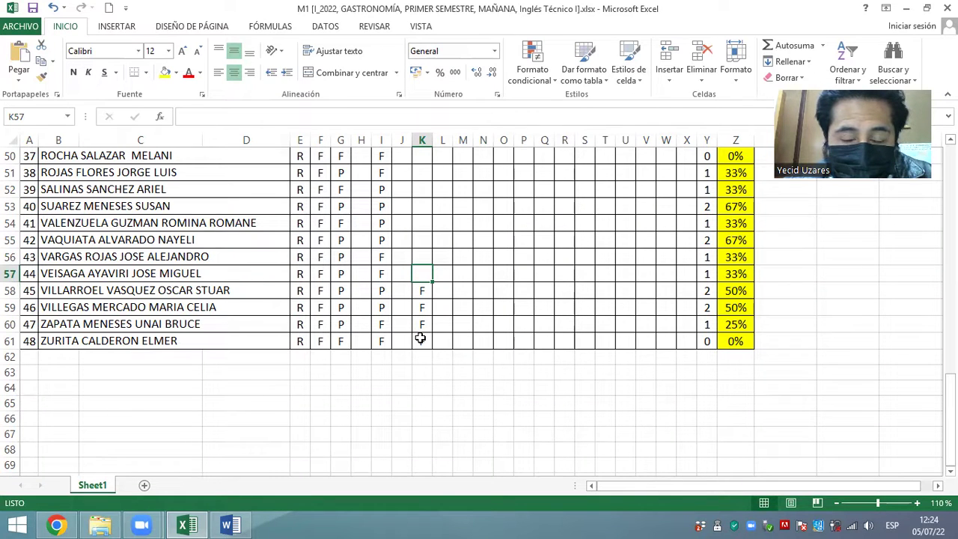
type("F")
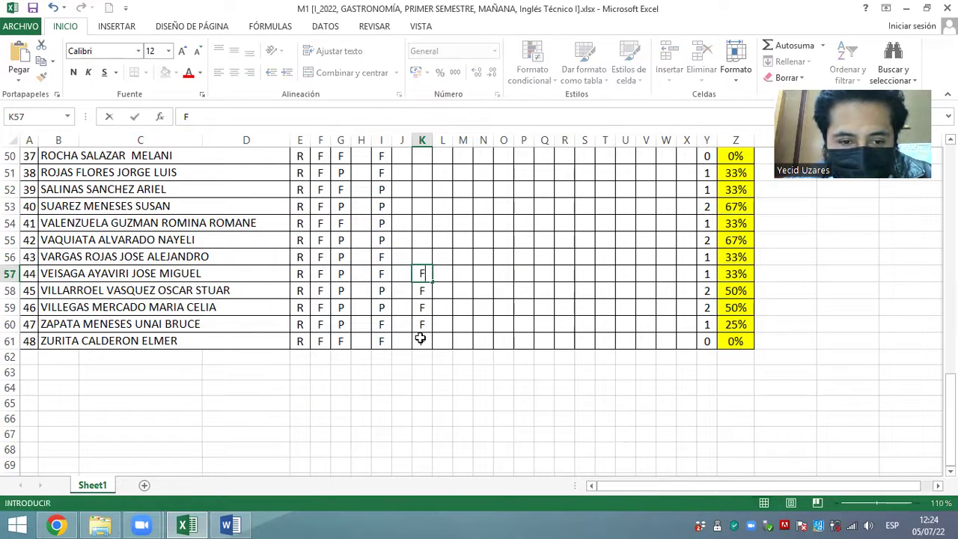
key("Up")
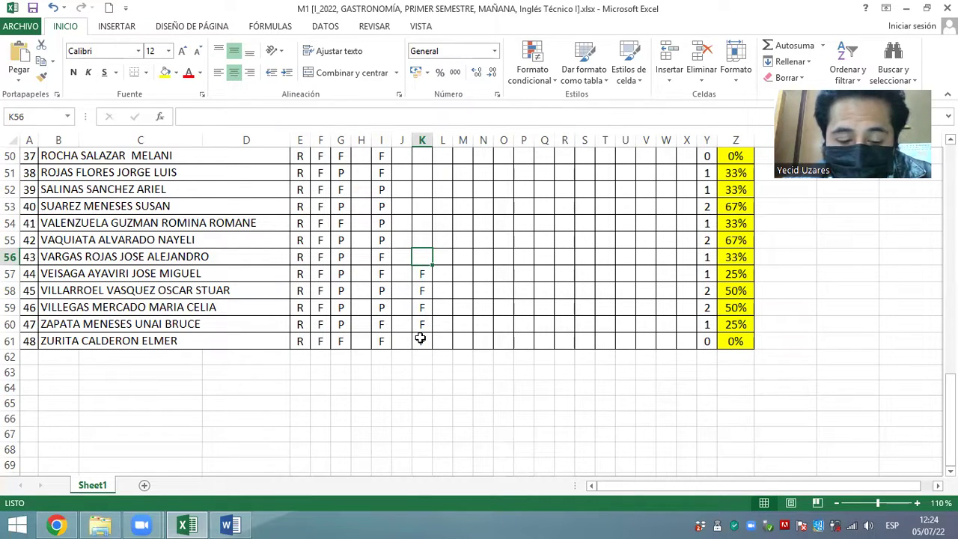
type("F")
key("Up")
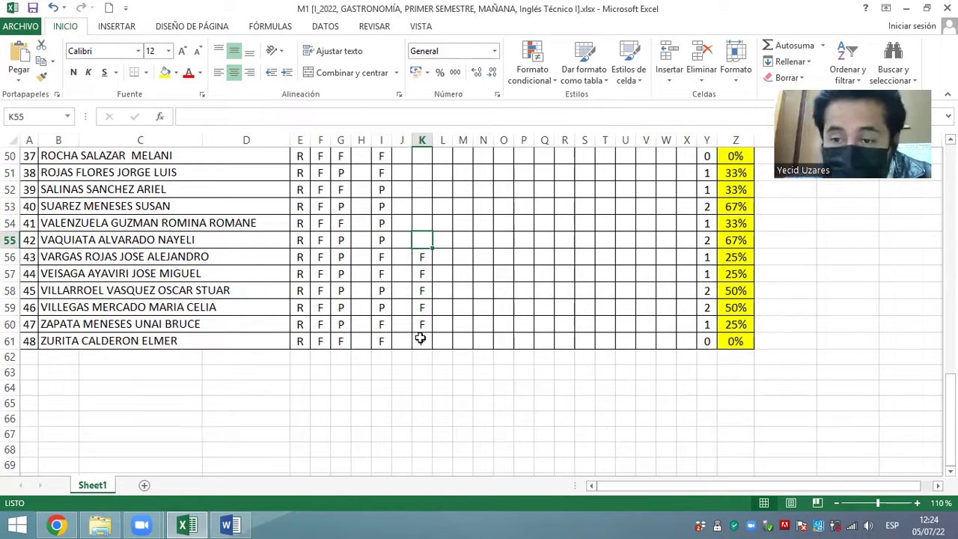
Record F for students 42 up to 38 in the 05/VII/22 column, cells K55 to K51
type("F")
key("Up")
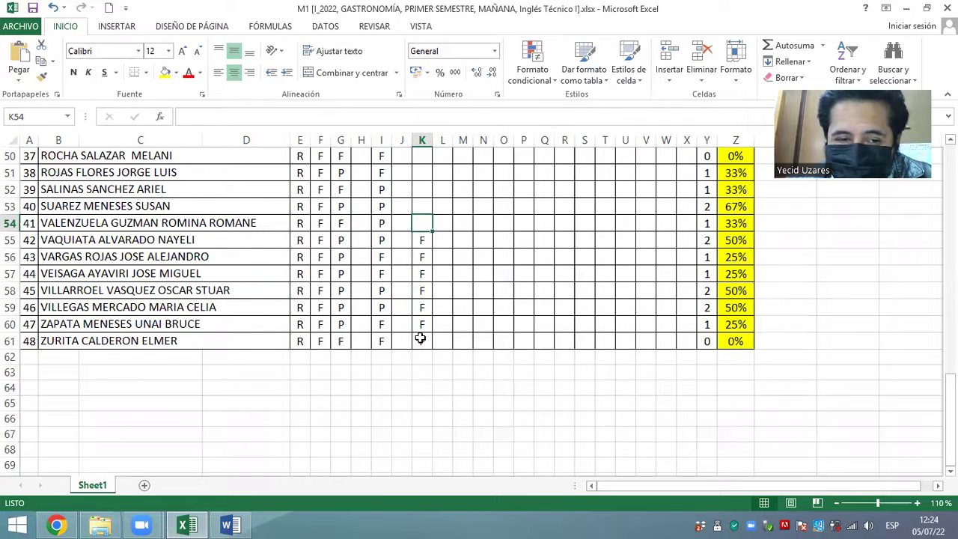
type("F")
key("Up")
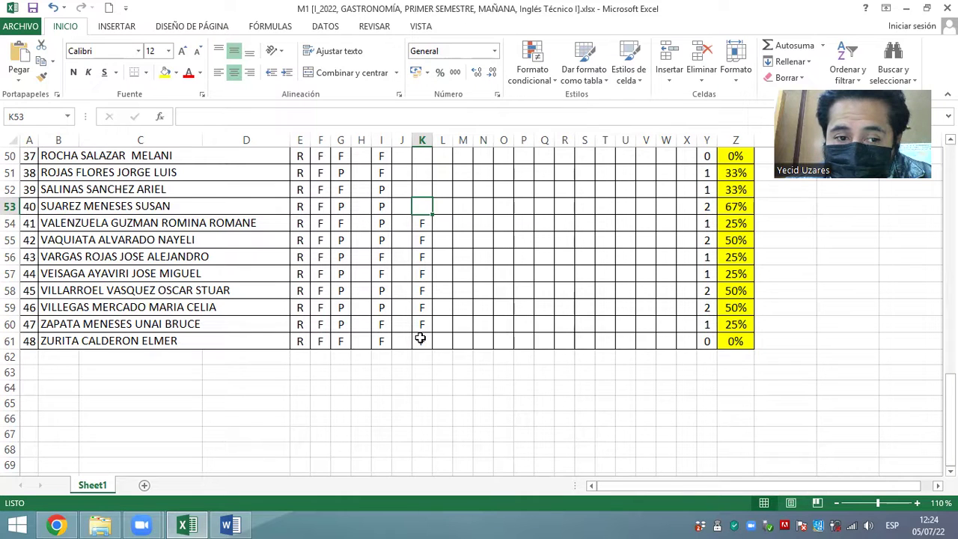
type("F")
key("Up")
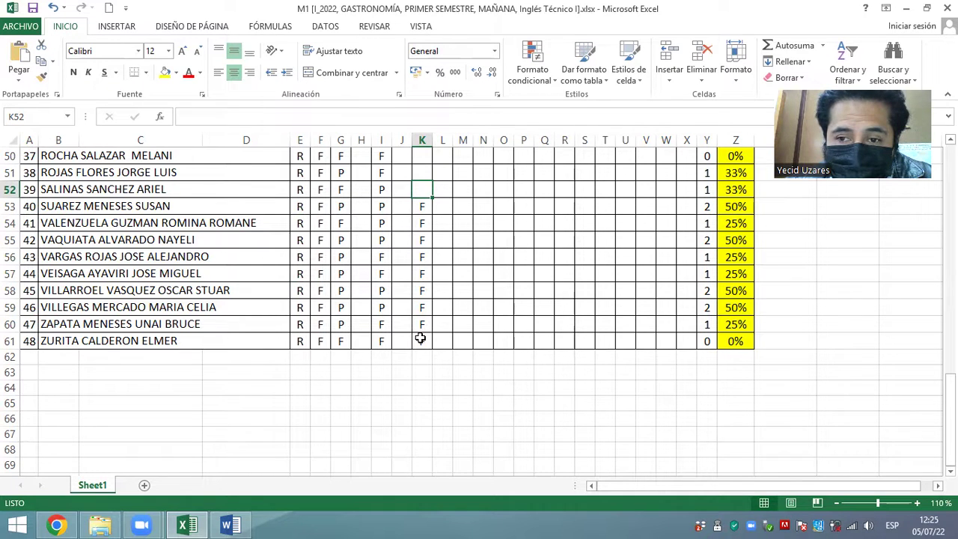
type("F")
key("Up")
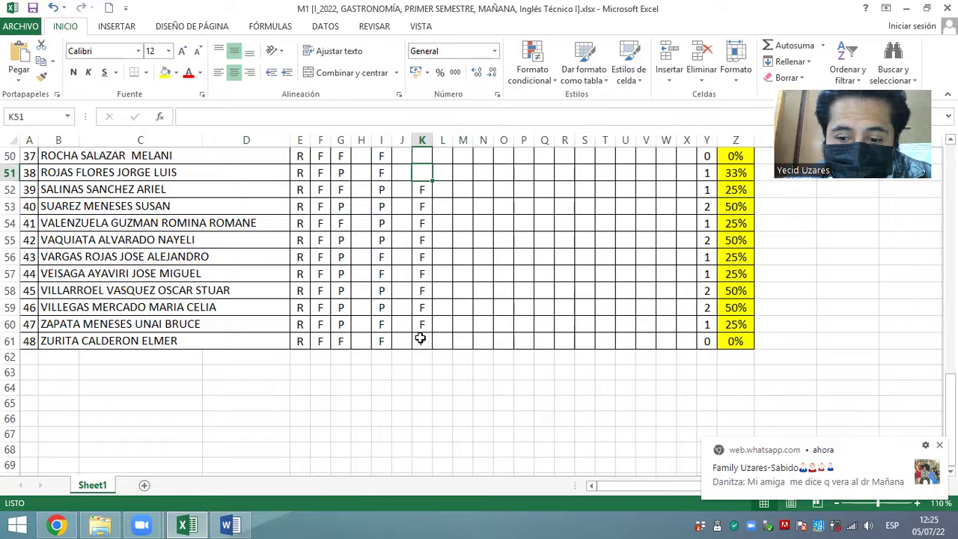
type("F")
key("Up")
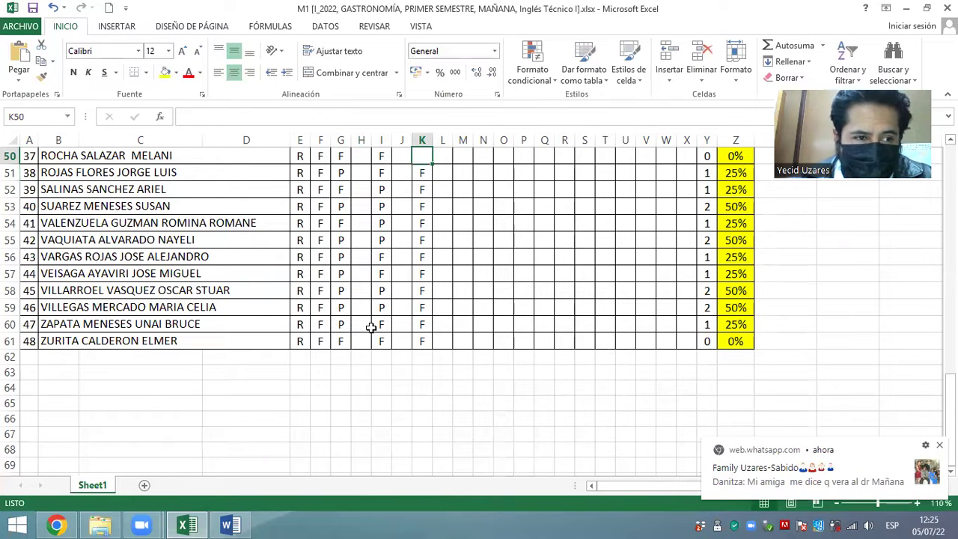
Mark students 37 and 36 as present (P) for 05/VII/22 in cells K50 and K49
scroll(582, 336, "up", 2)
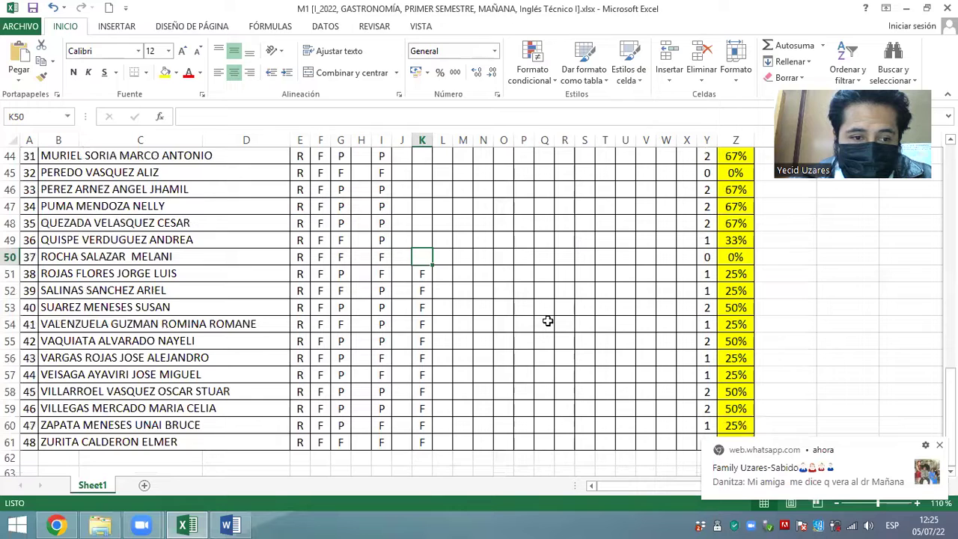
scroll(548, 321, "up", 1)
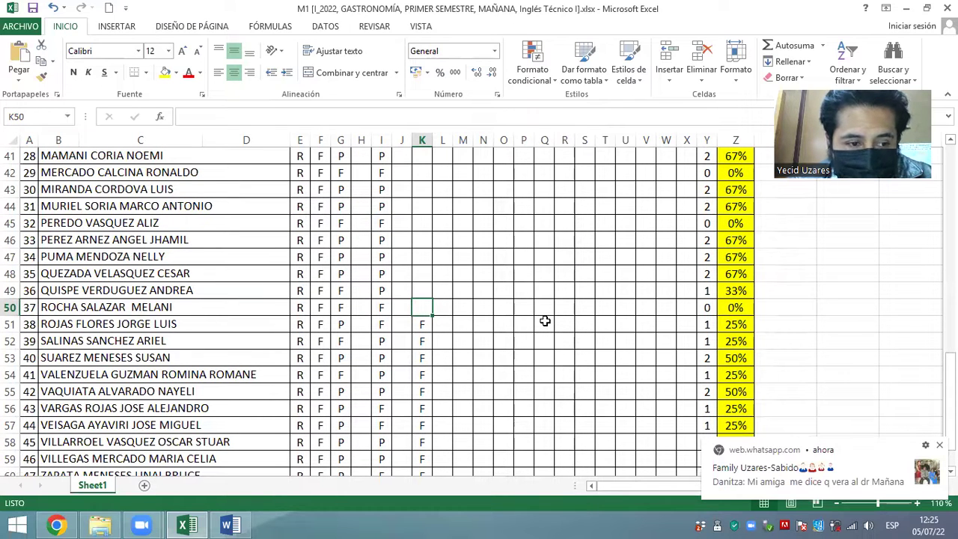
type("P")
key("Up")
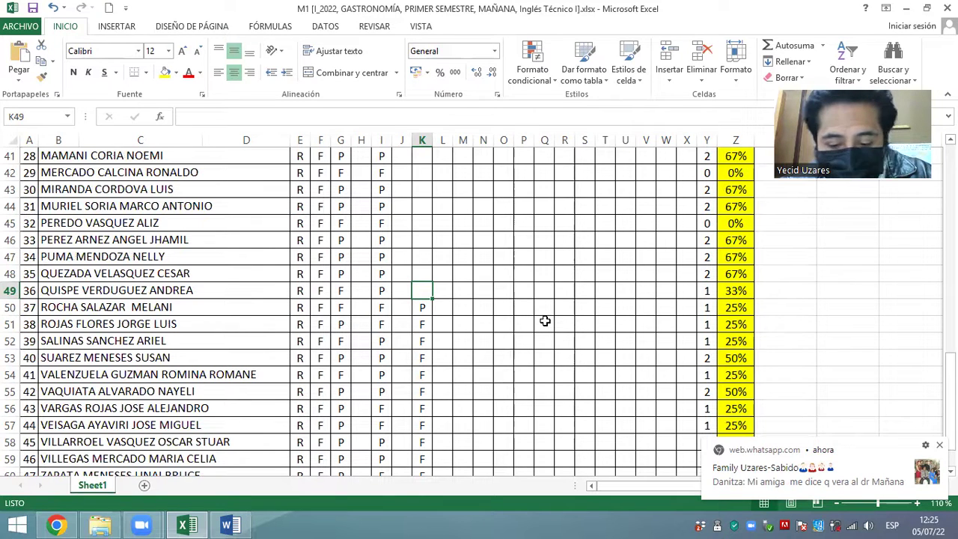
type("P")
key("Up")
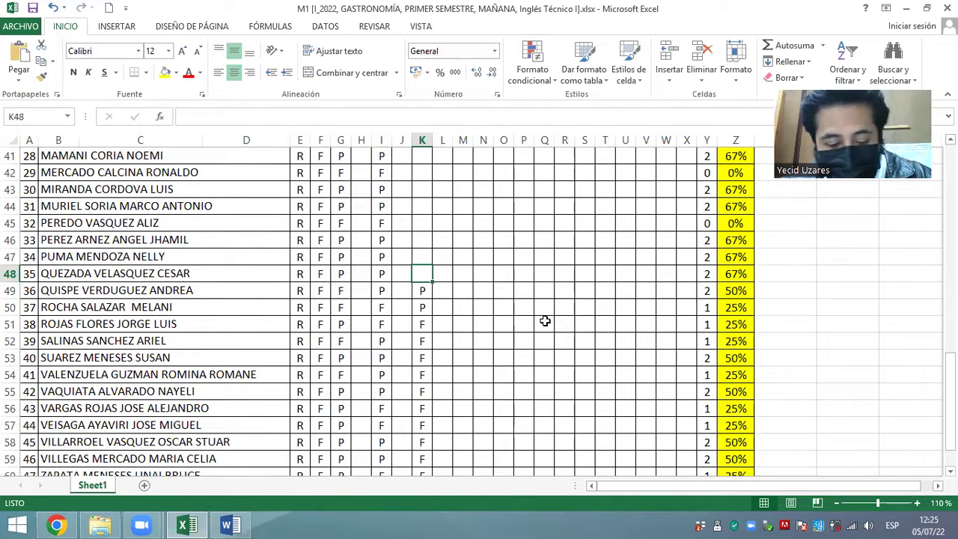
Enter F for students 35 up to 32 in the 05/VII/22 column, cells K48 to K45
type("F")
key("Up")
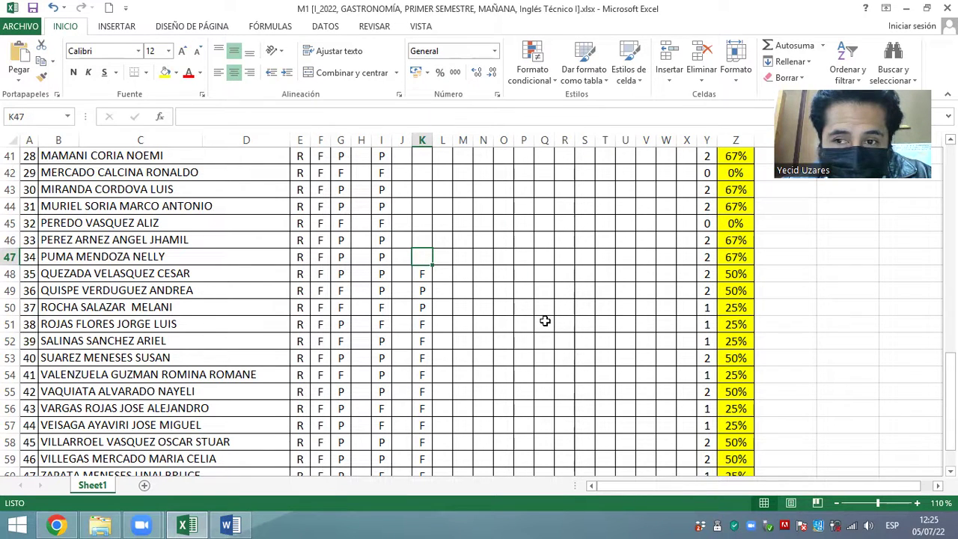
type("F")
key("Up")
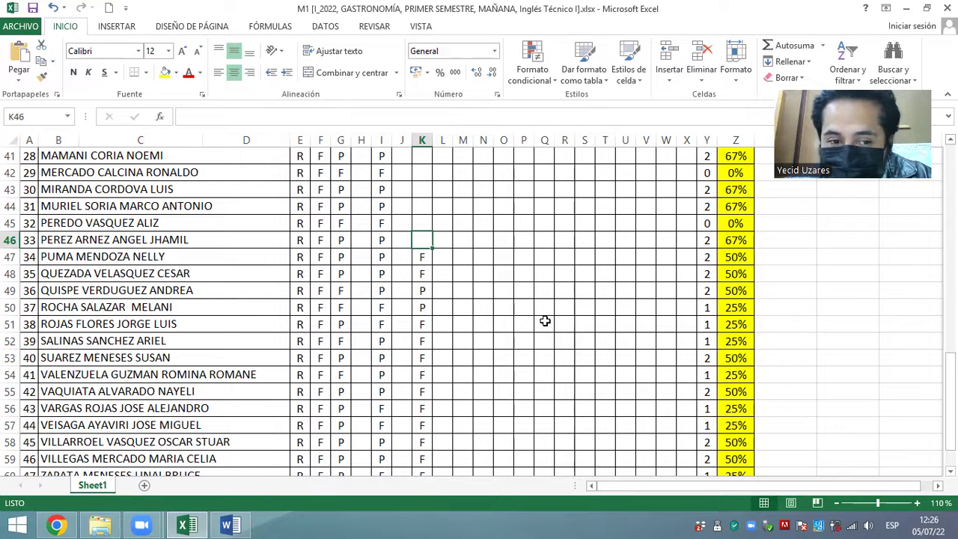
type("F")
key("Up")
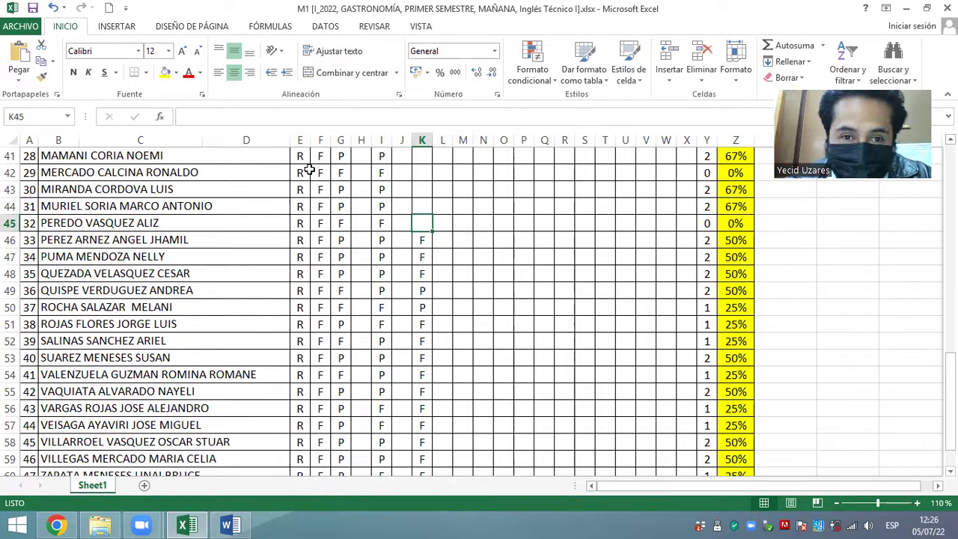
type("F")
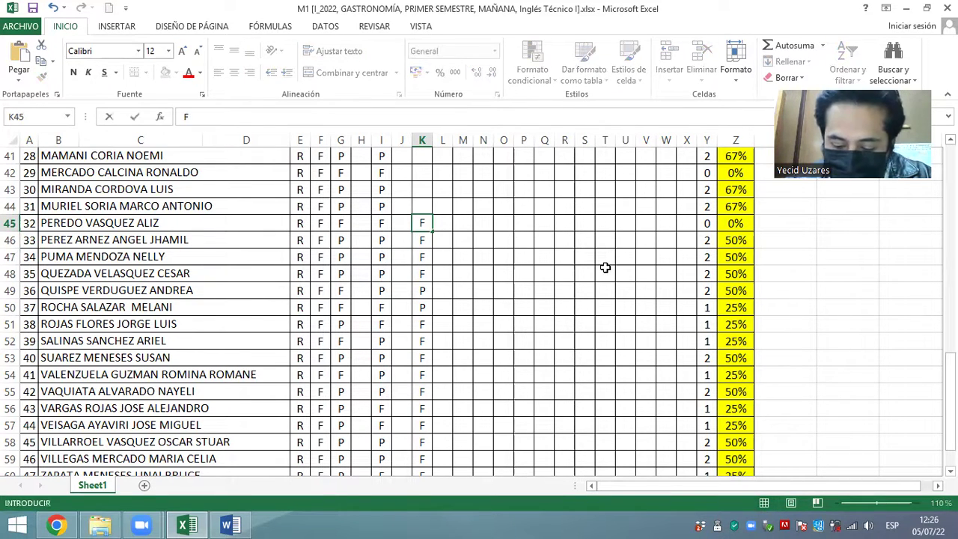
key("Up")
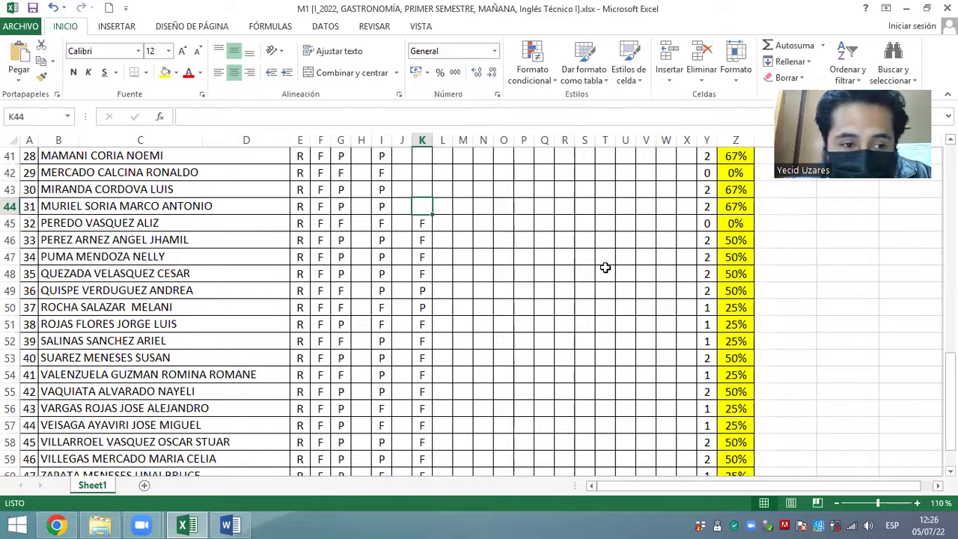
Record P for student 31 in K44 and F for student 30 in K43 under 05/VII/22
type("P")
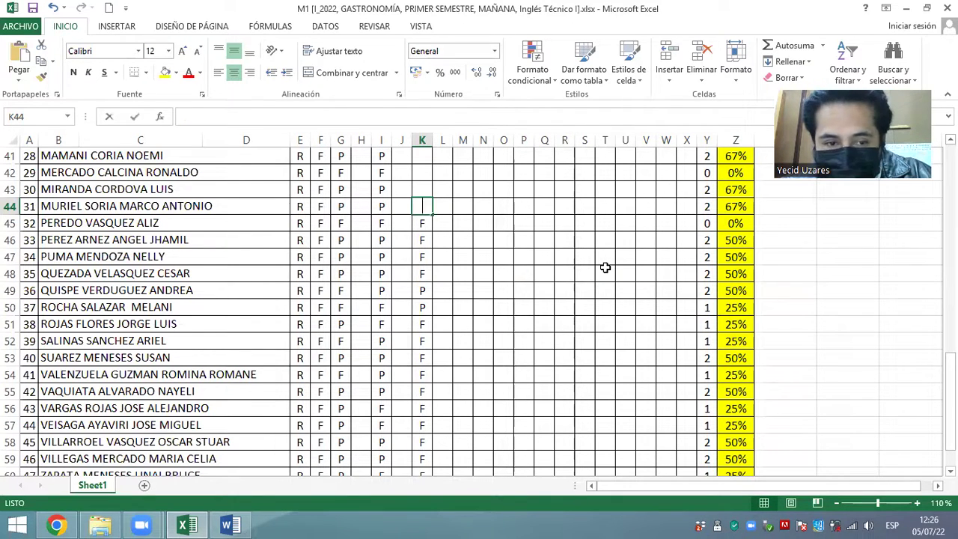
key("Up")
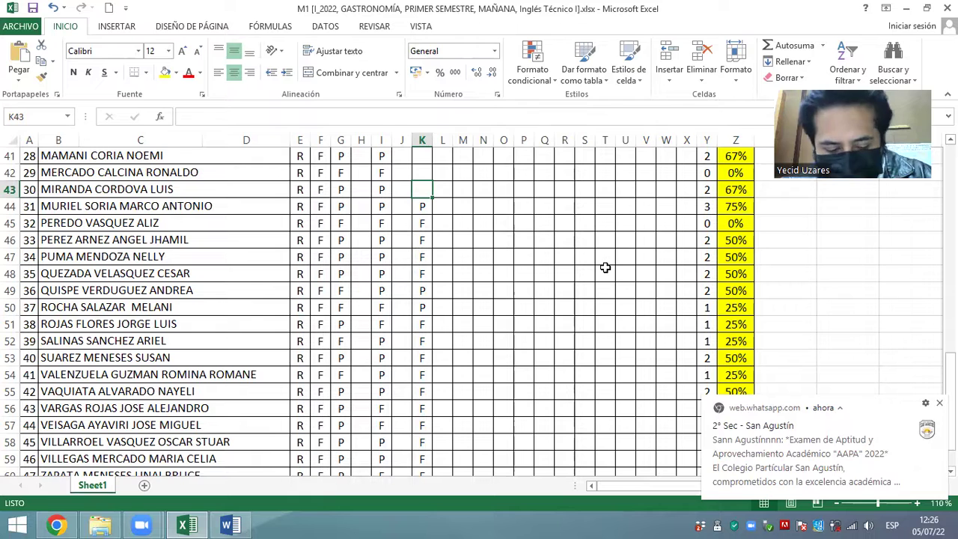
type("F")
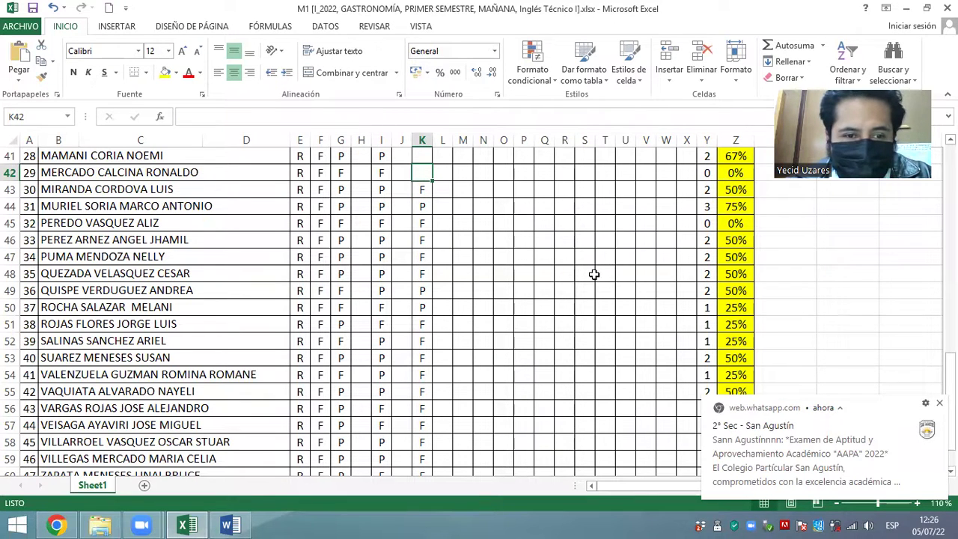
scroll(589, 276, "up", 1)
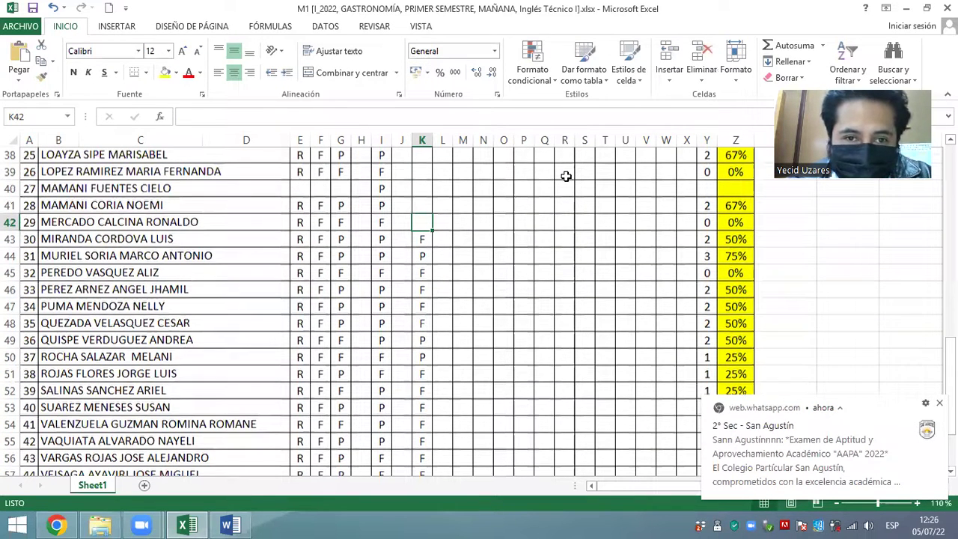
scroll(566, 176, "up", 2)
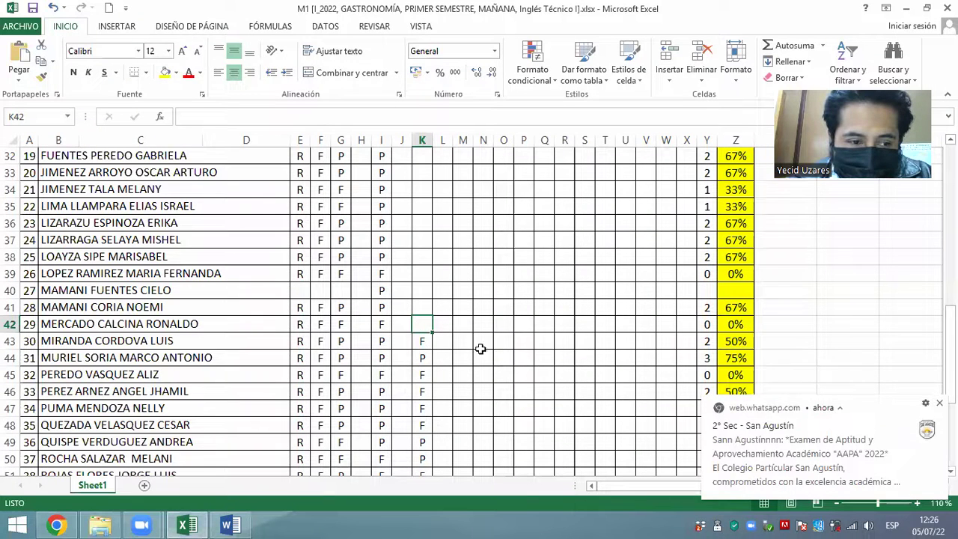
Record F for students 29 up to 25 in the 05/VII/22 column, cells K42 to K38
type("F")
key("Up")
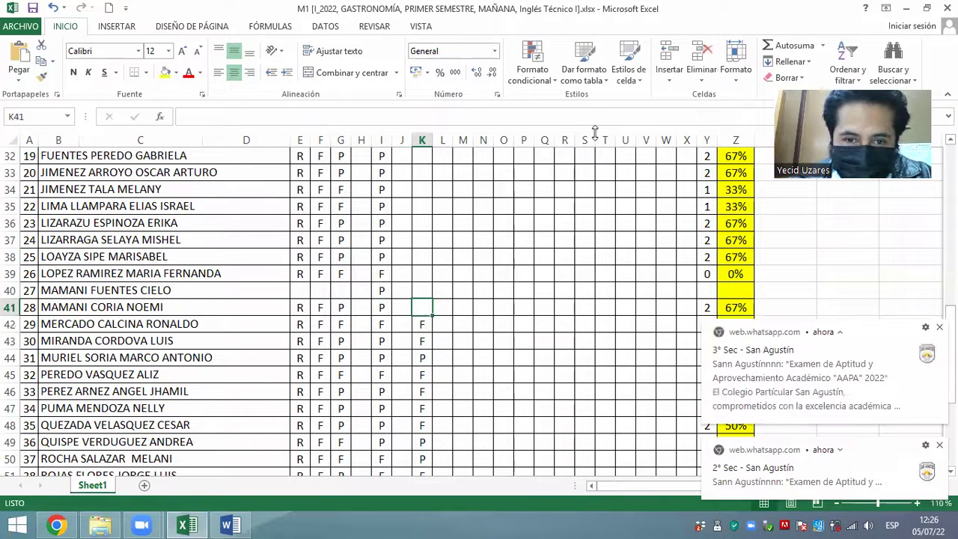
left_click(423, 306)
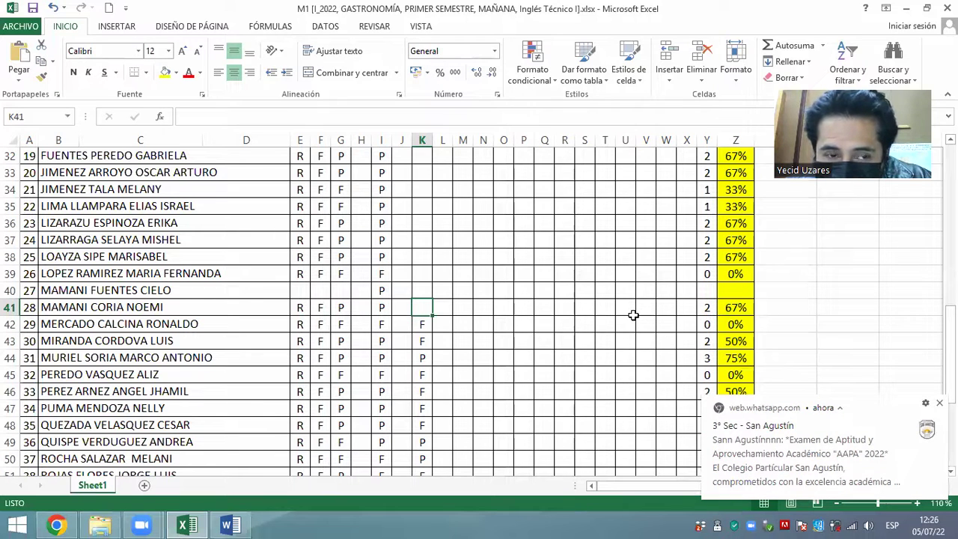
type("F")
key("Up")
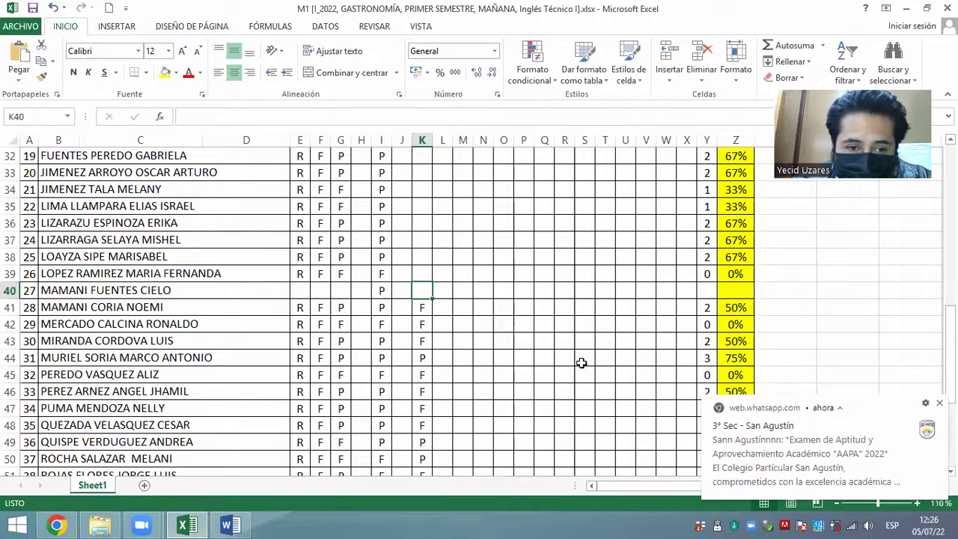
type("F")
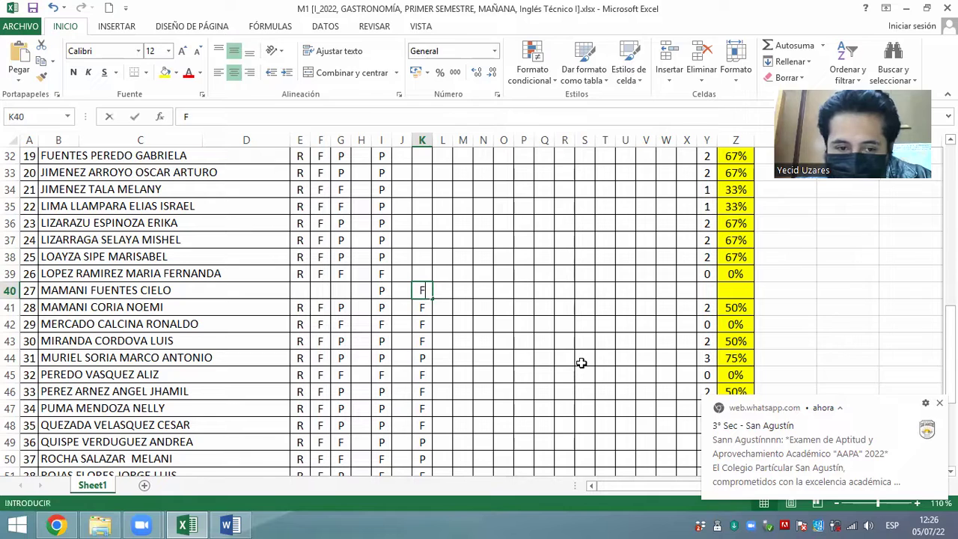
key("Up")
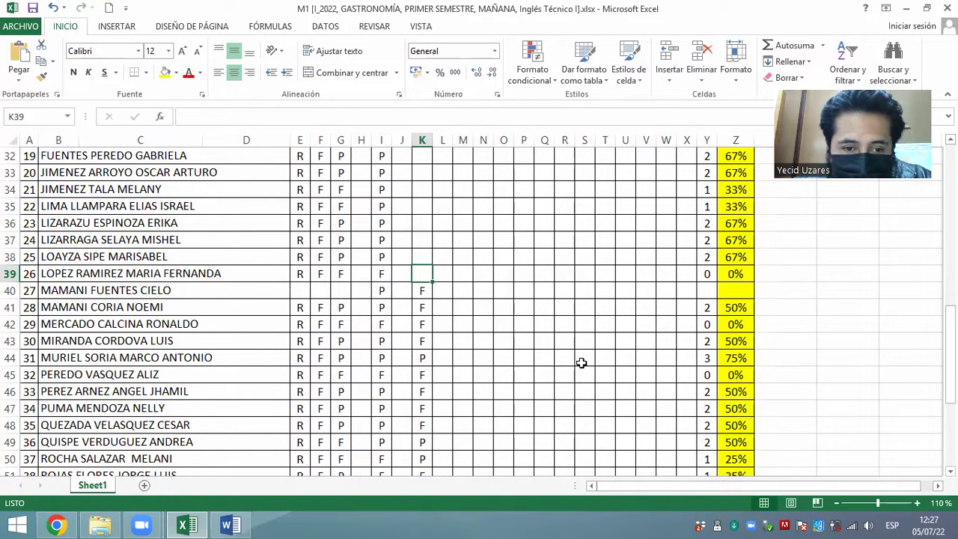
key("Up")
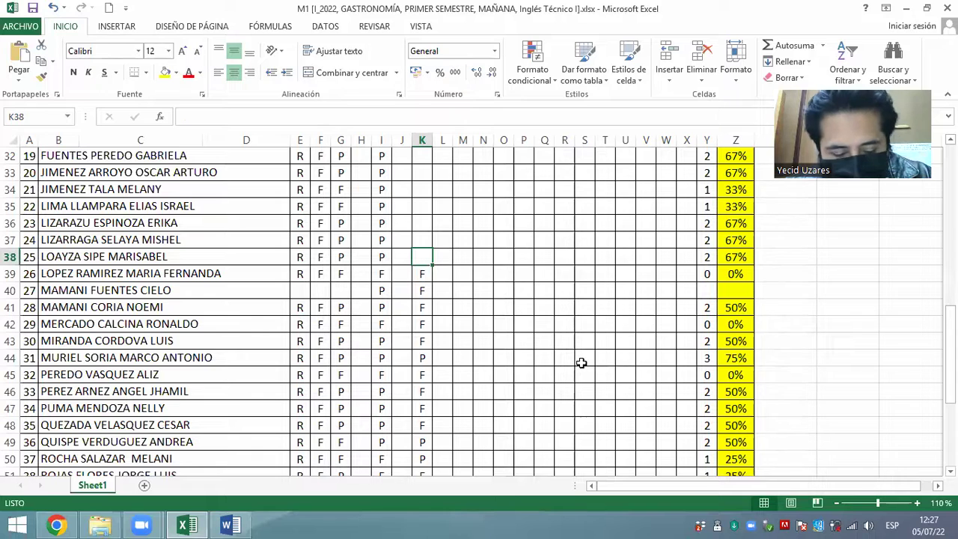
type("F")
key("Up")
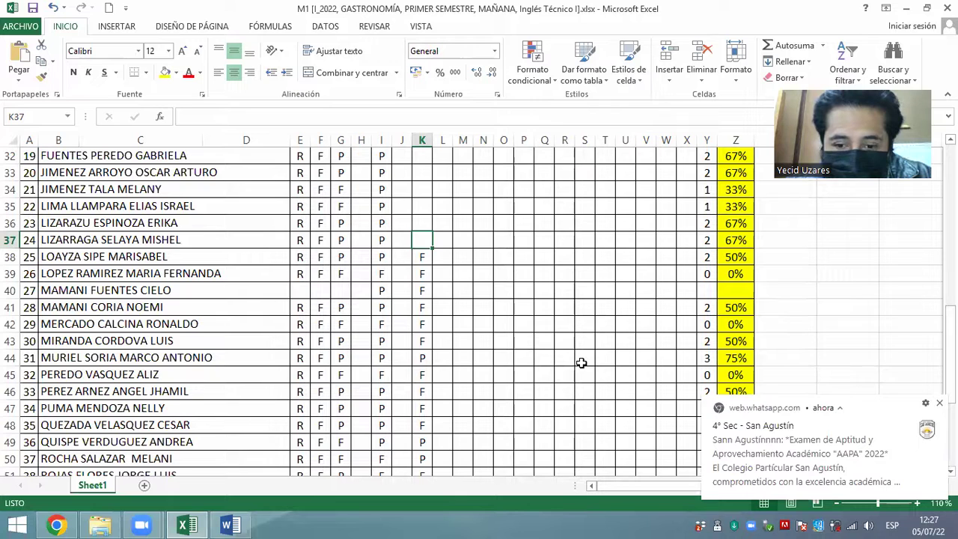
type("F")
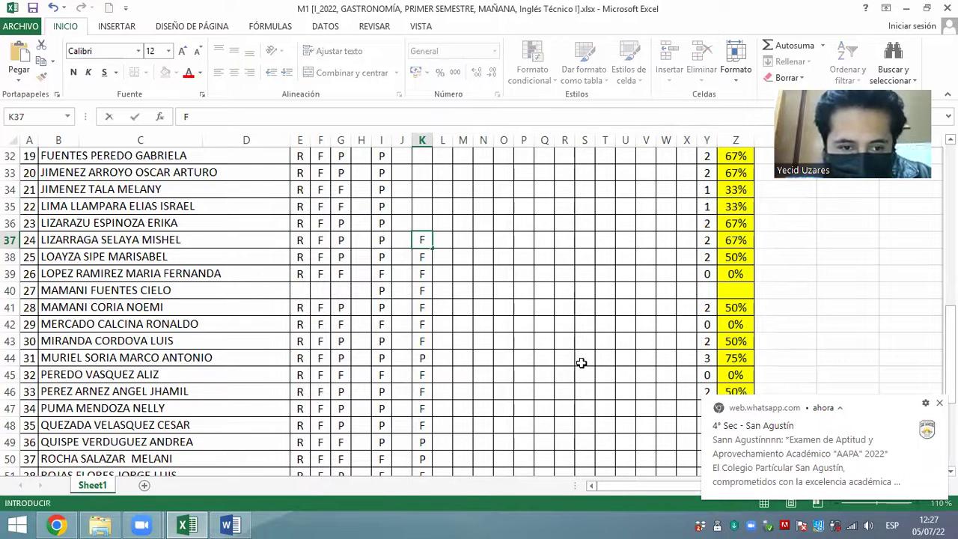
key("Up")
key("Down")
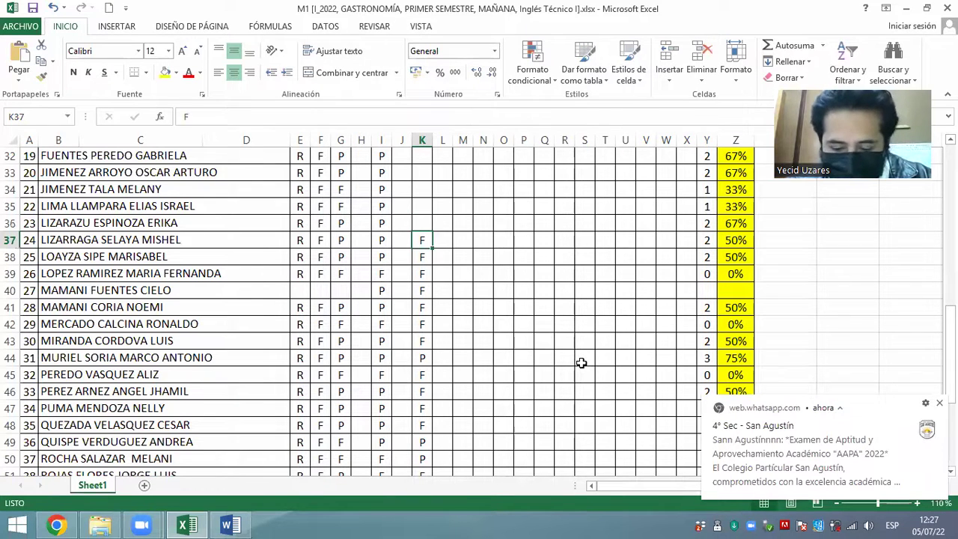
Mark students 24 and 23 as present (P) for 05/VII/22 in cells K37 and K36
type("P")
key("Up")
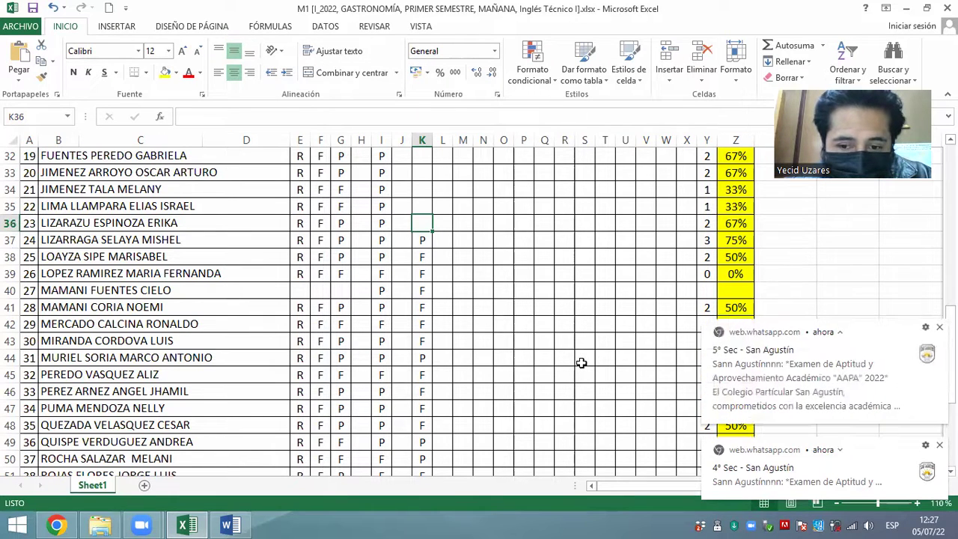
type("P")
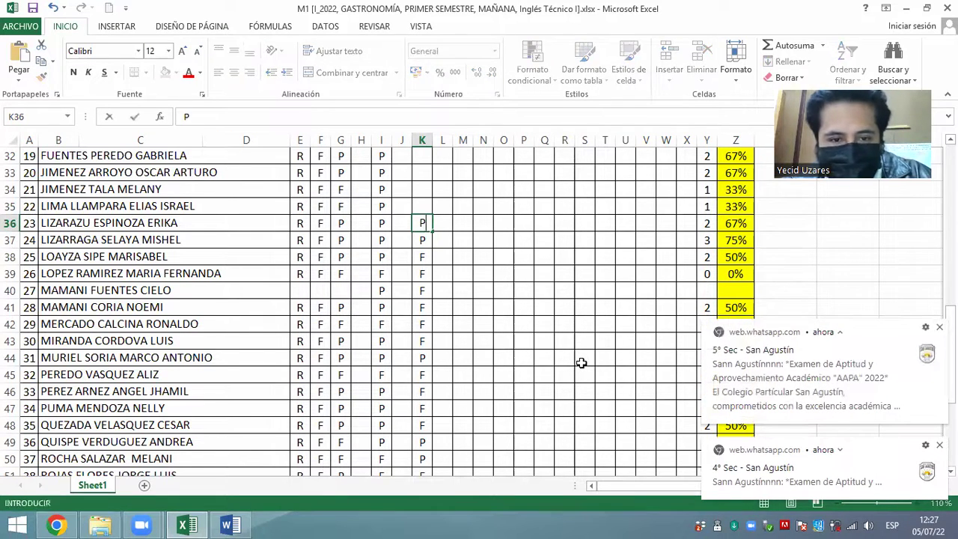
key("Up")
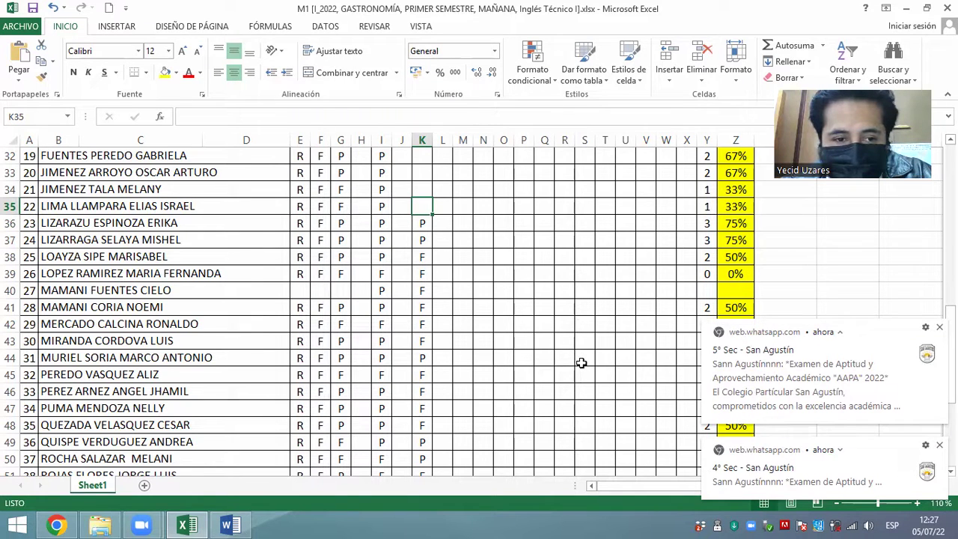
Enter F for students 22 up to 20 in the 05/VII/22 column, cells K35 to K33
type("F")
key("Up")
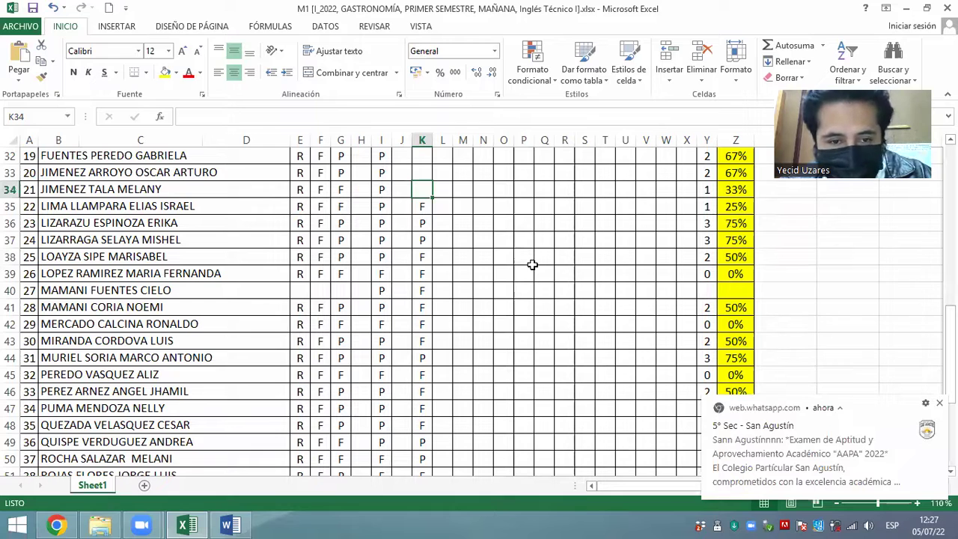
type("F")
key("Up")
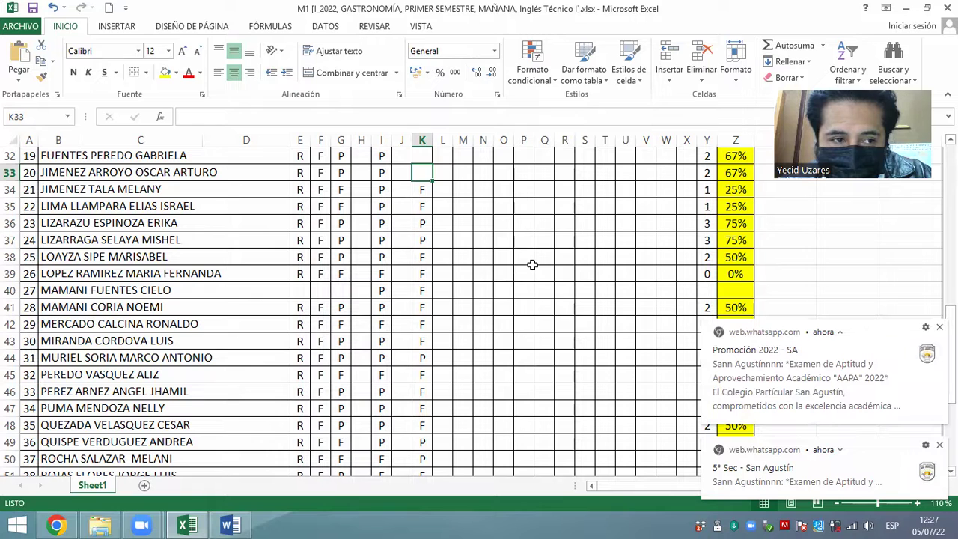
type("F")
key("Up")
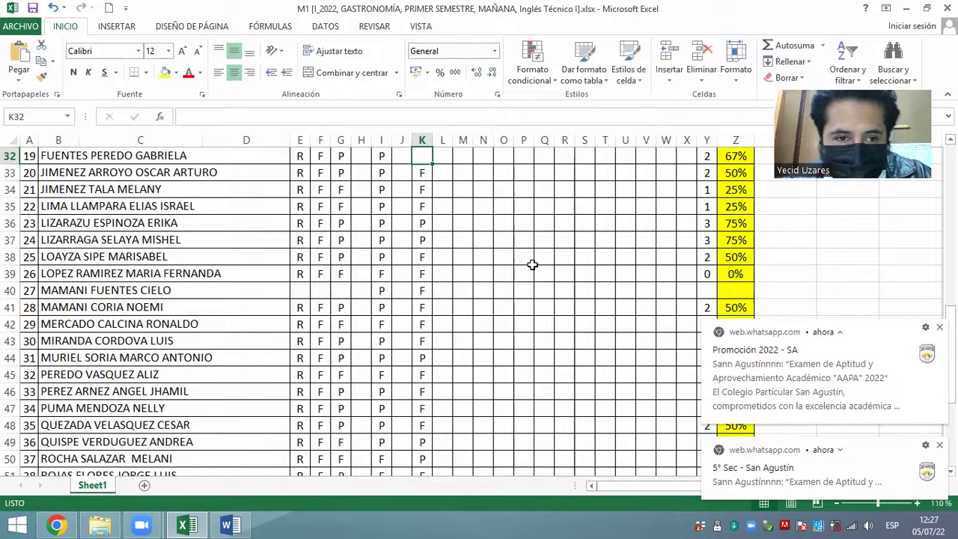
Record P for students 19 up to 16 in the 05/VII/22 column, cells K32 to K29
scroll(532, 264, "up", 2)
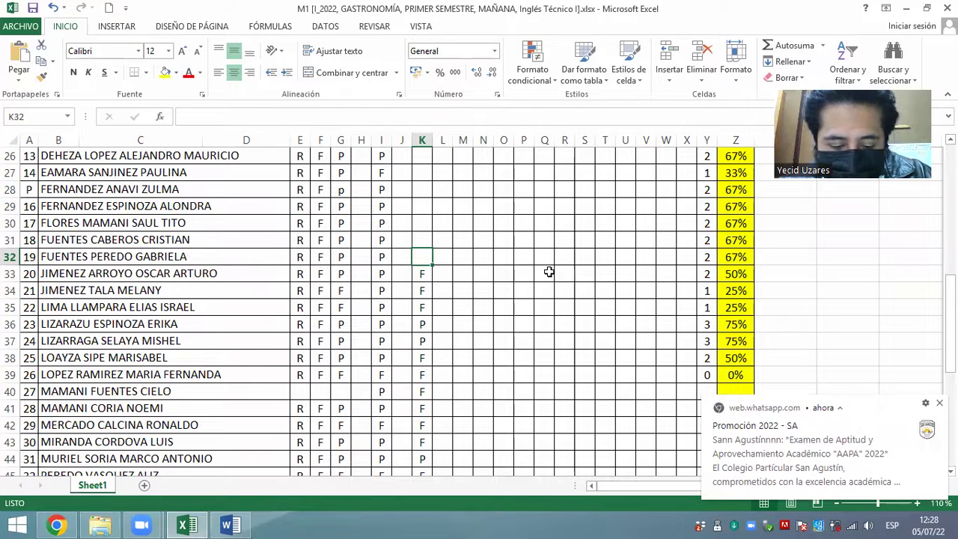
type("P")
key("Up")
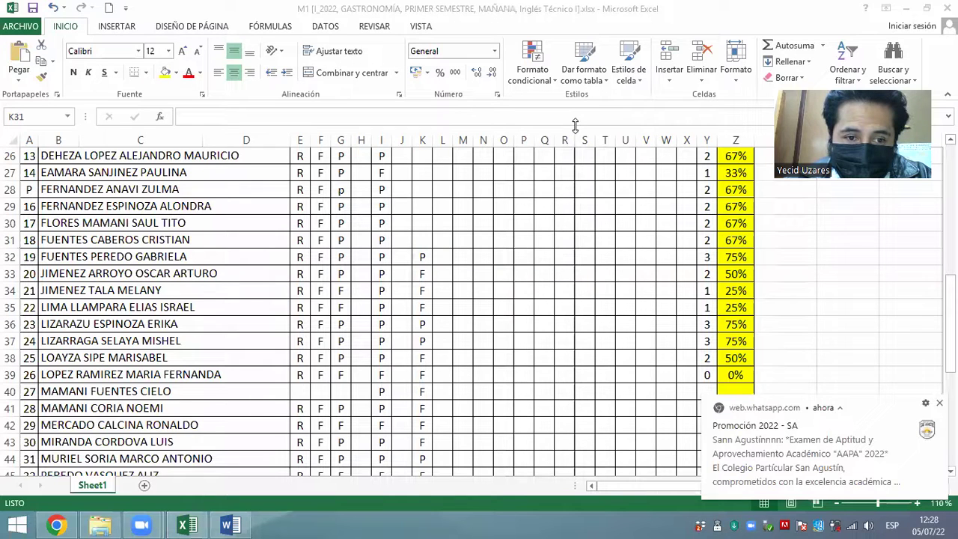
left_click(427, 243)
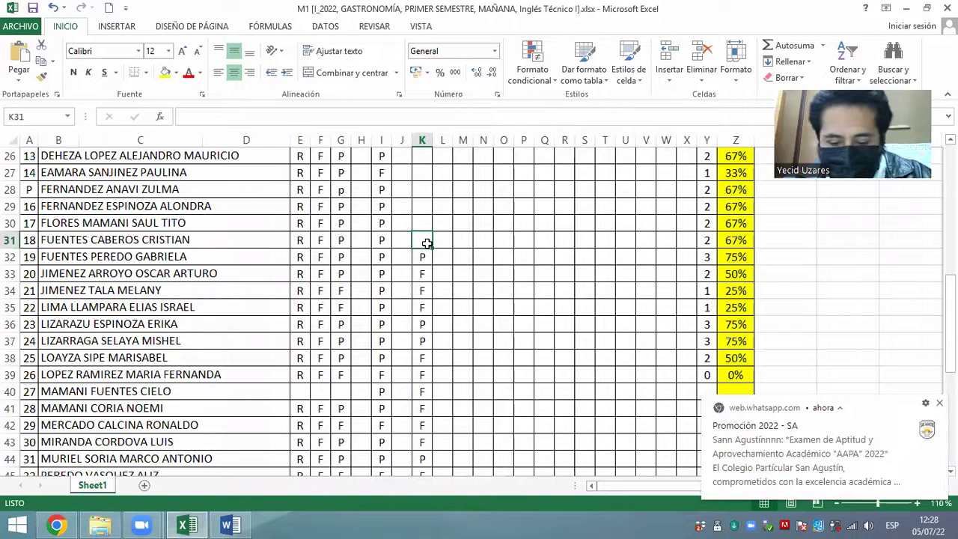
type("P")
key("Up")
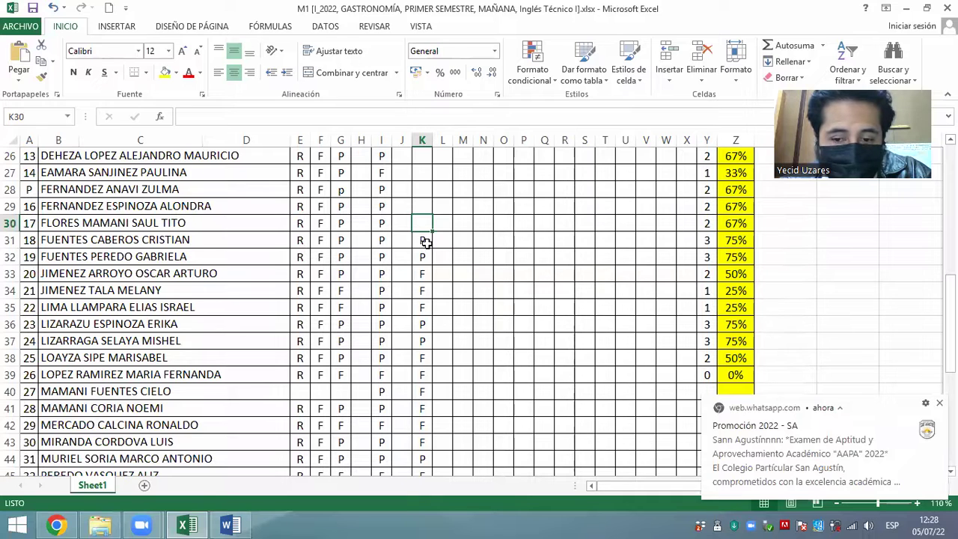
type("P")
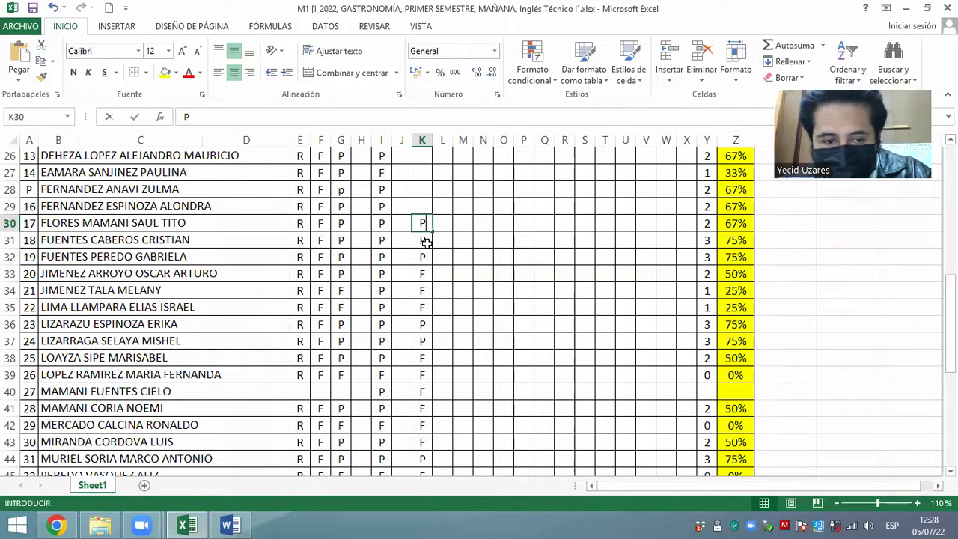
key("Up")
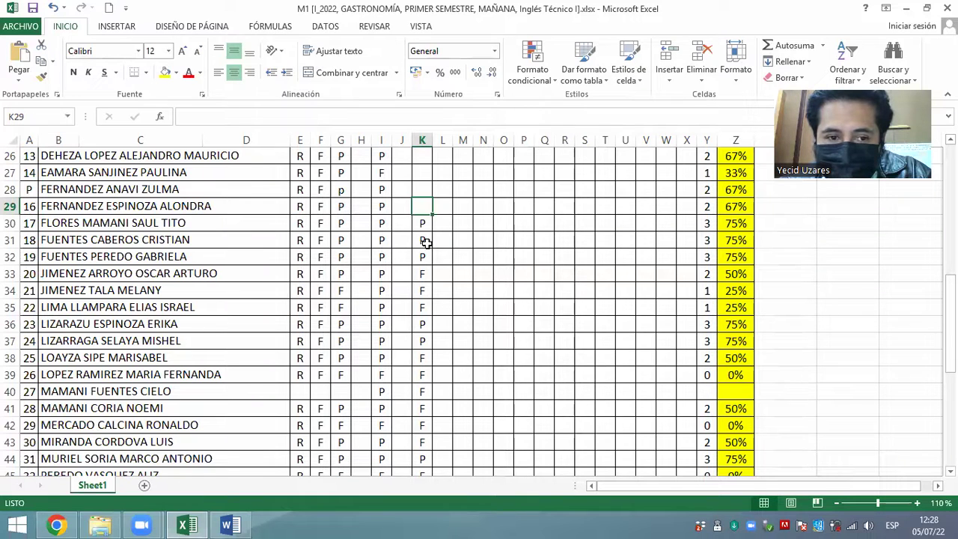
type("P")
key("Up")
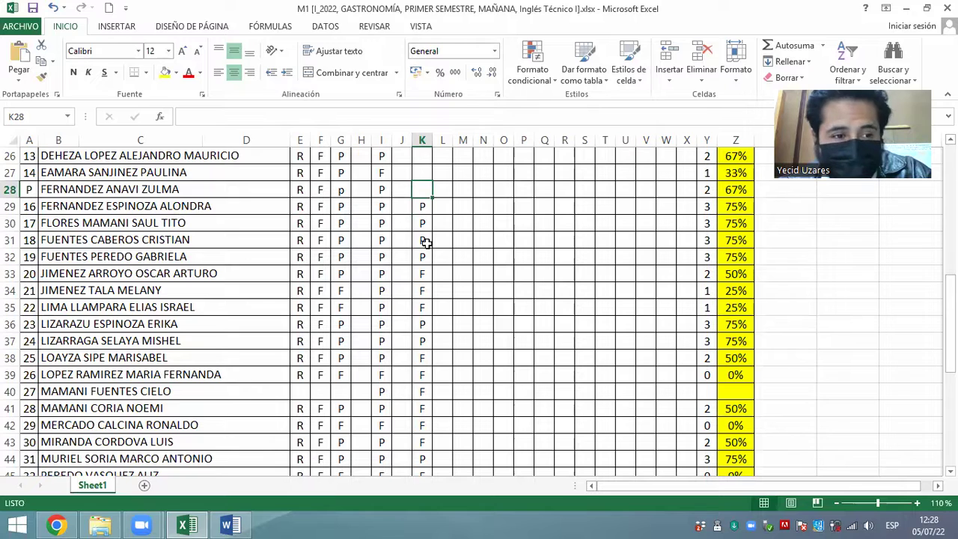
Enter F for the three students in rows 28 up to 26 under 05/VII/22, cells K28 to K26
type("P")
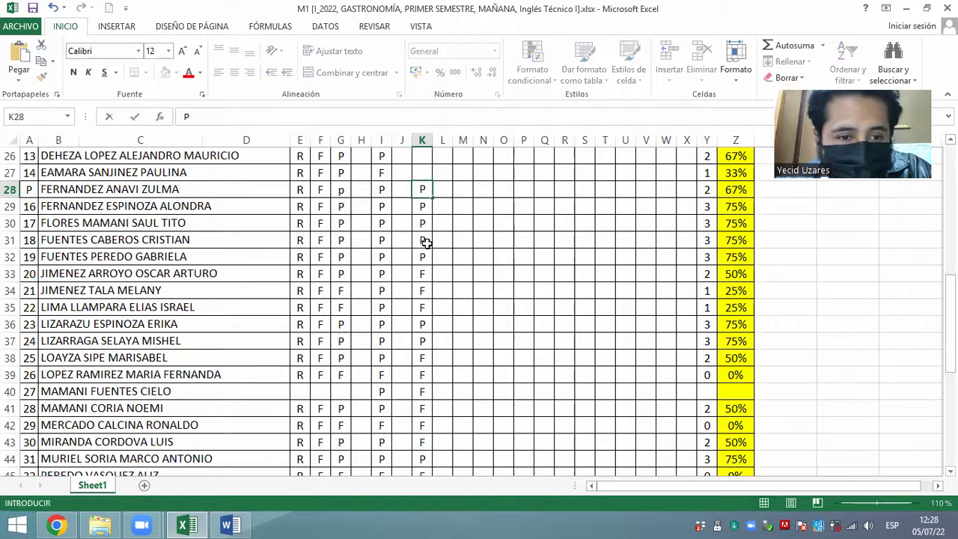
key("BackSpace")
type("F")
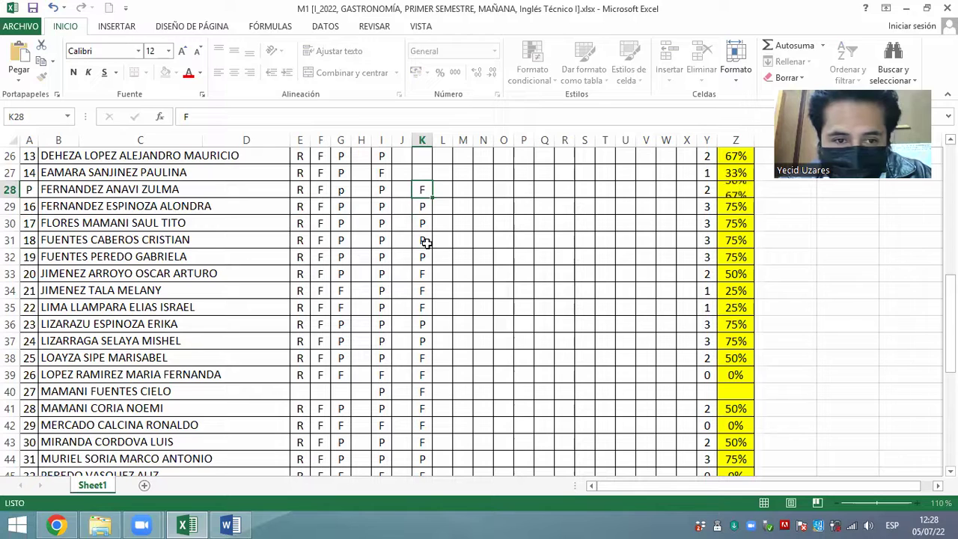
key("Up")
scroll(421, 268, "up", 1)
type("F")
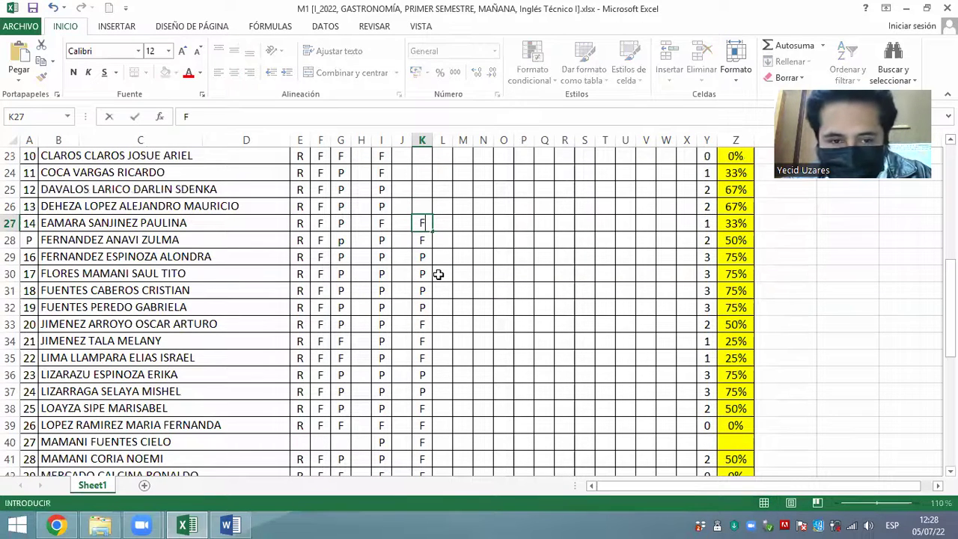
key("Up")
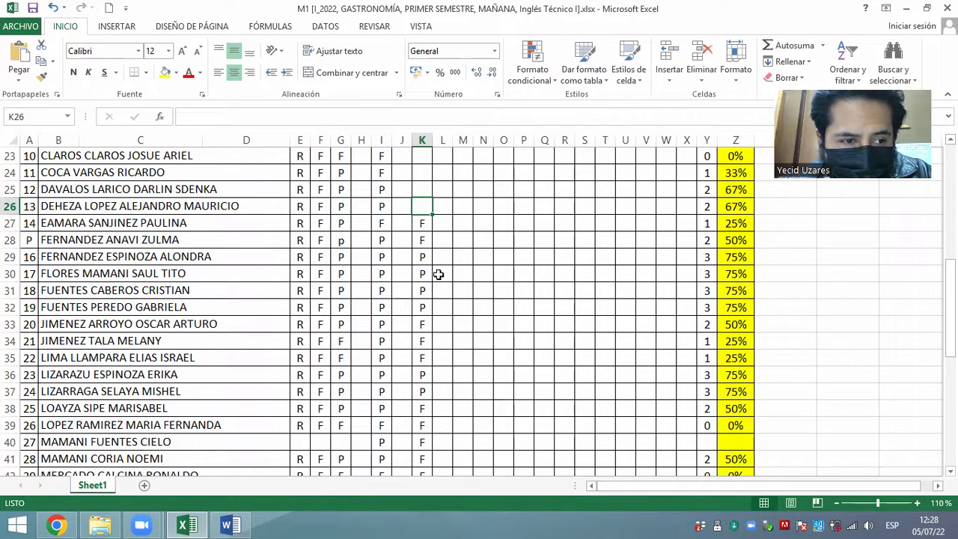
type("F")
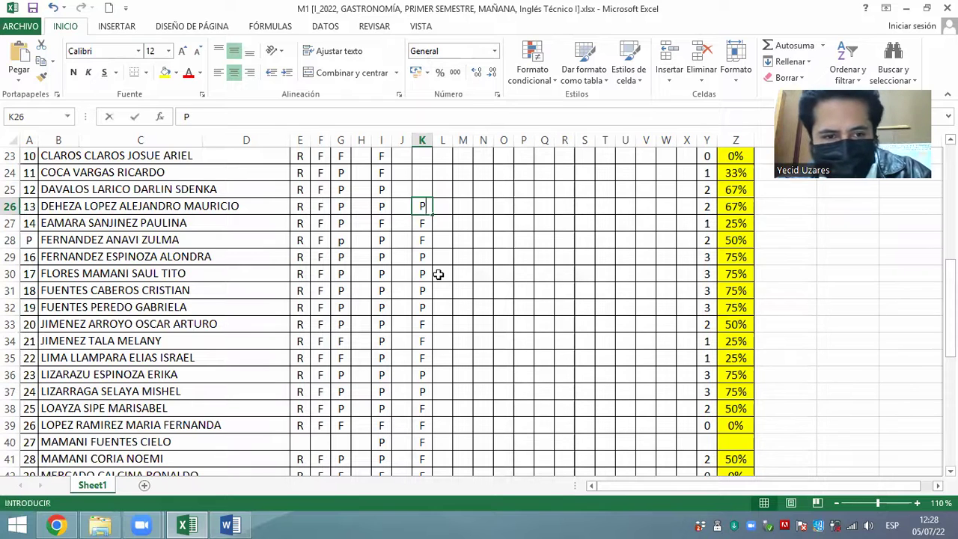
key("Up")
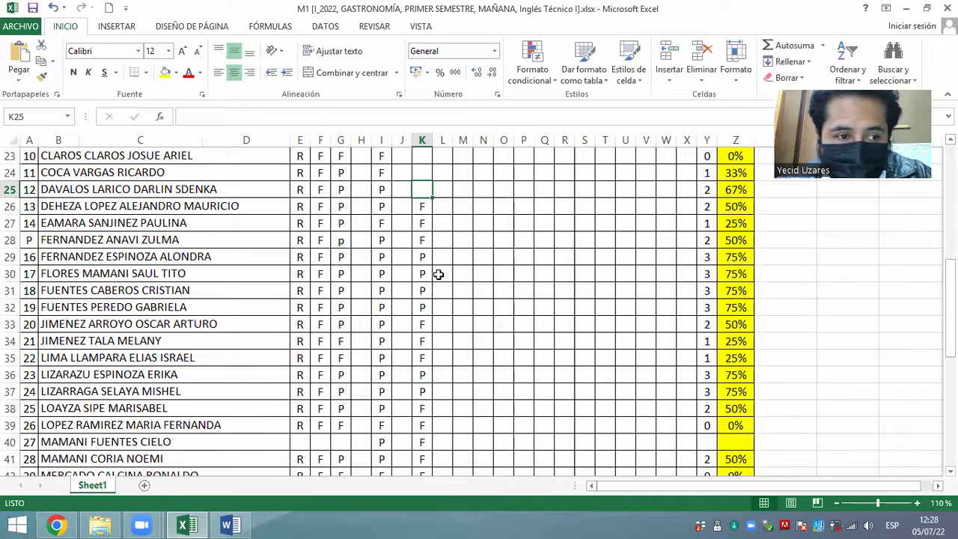
Record P for student 12 in K25 and F for student 11 in K24 under 05/VII/22
type("P")
key("Up")
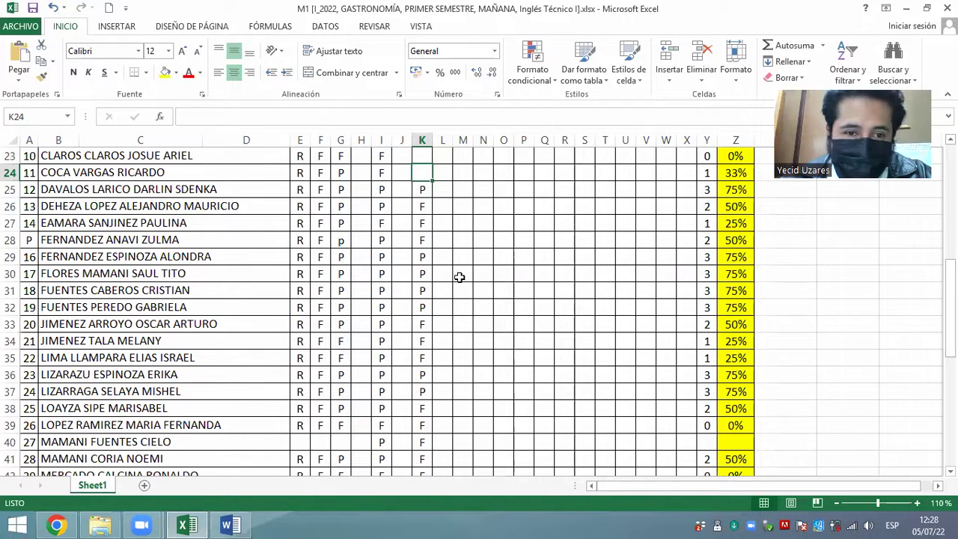
scroll(470, 267, "up", 2)
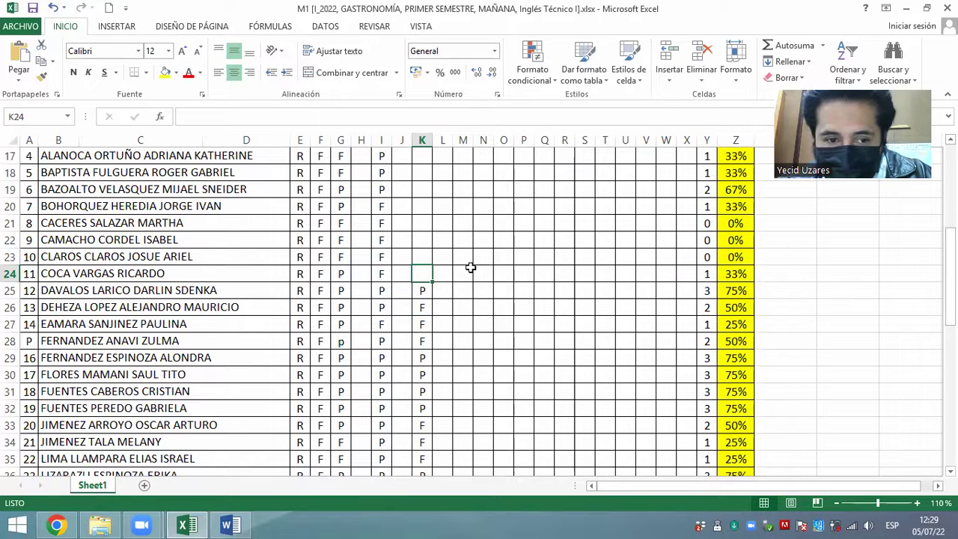
type("F")
key("Up")
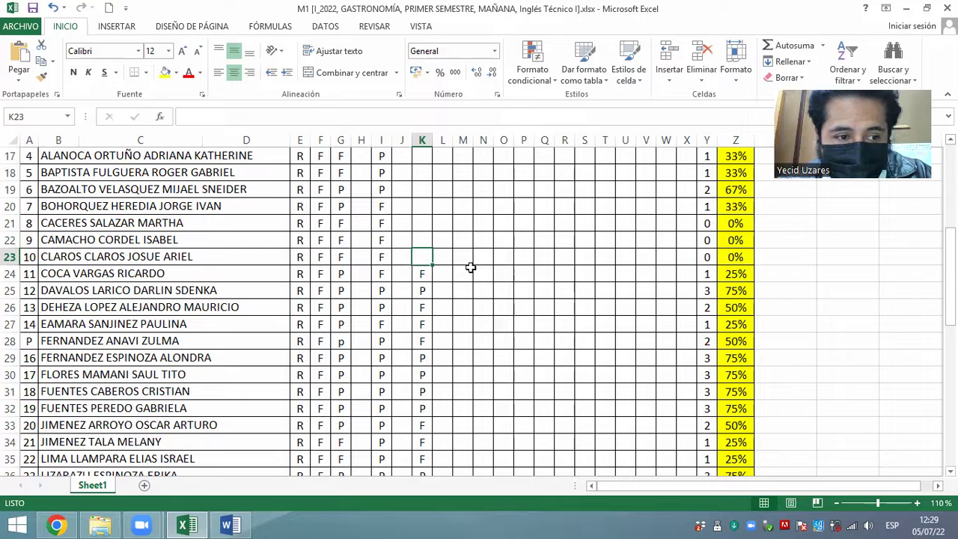
Record F for students 10 up to 8 in the 05/VII/22 column, cells K23 to K21
type("F")
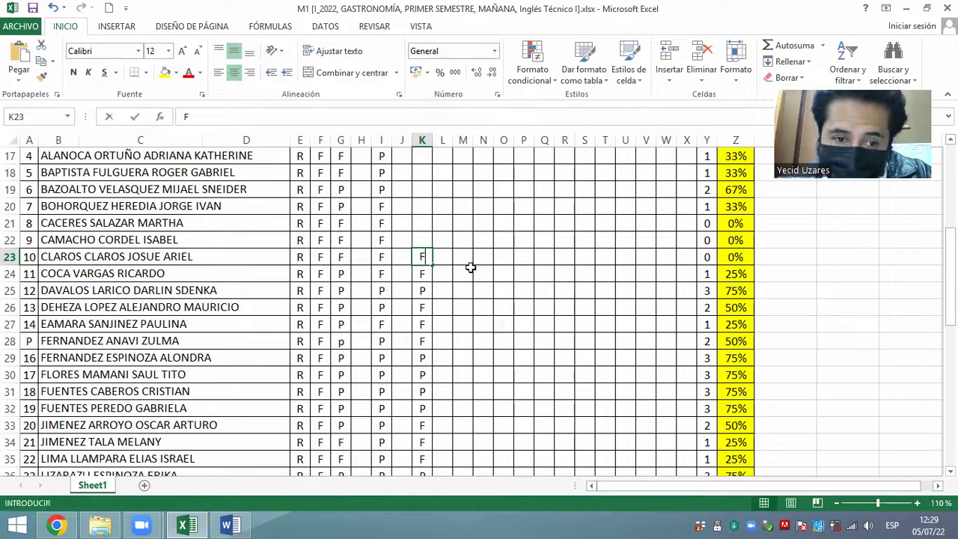
key("Up")
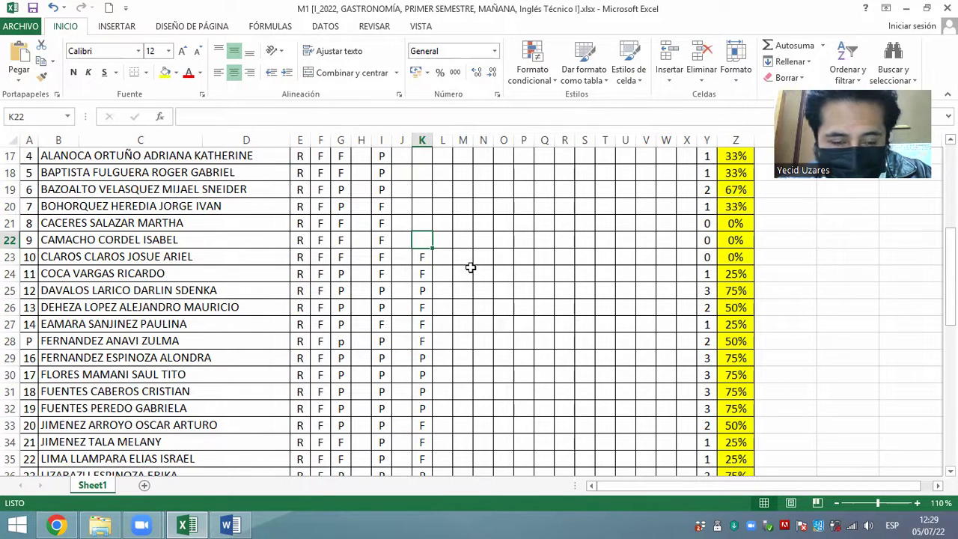
type("F")
key("Up")
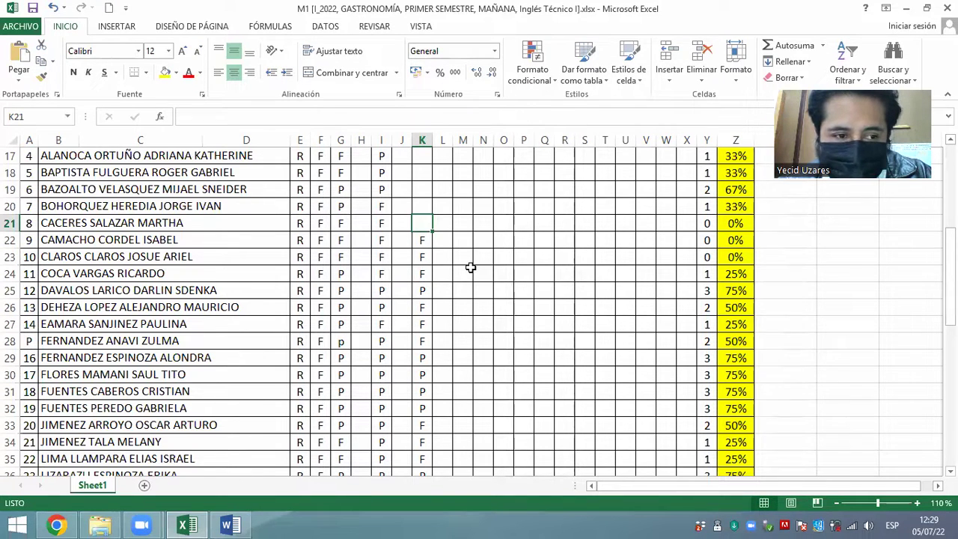
type("F")
key("Up")
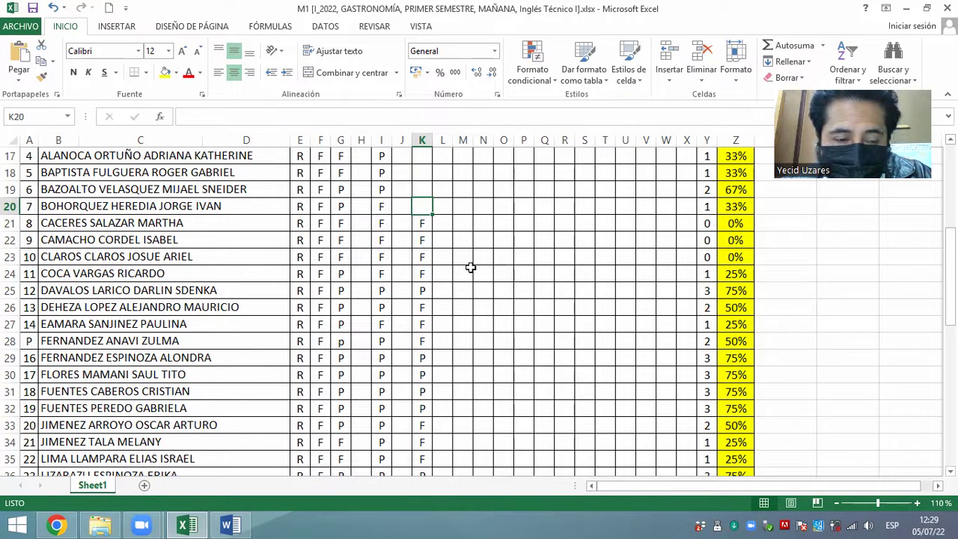
Record P for student 7 in K20 and F for students 6 and 5 in K19 and K18 under 05/VII/22
type("P")
key("Up")
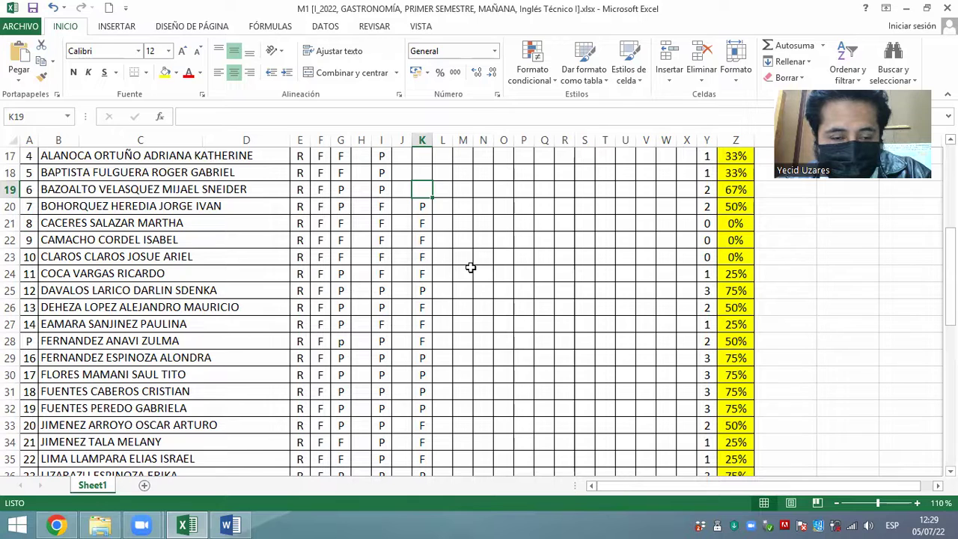
type("F")
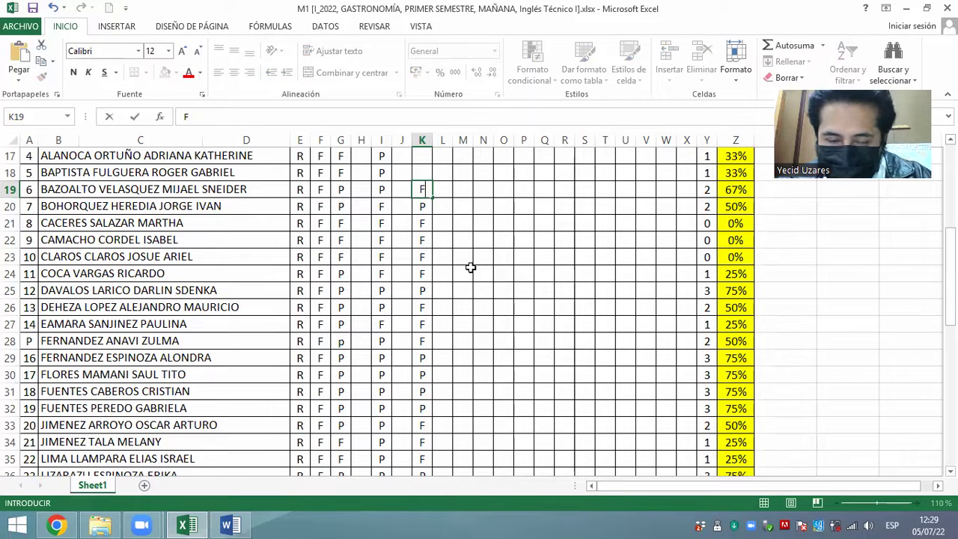
key("Up")
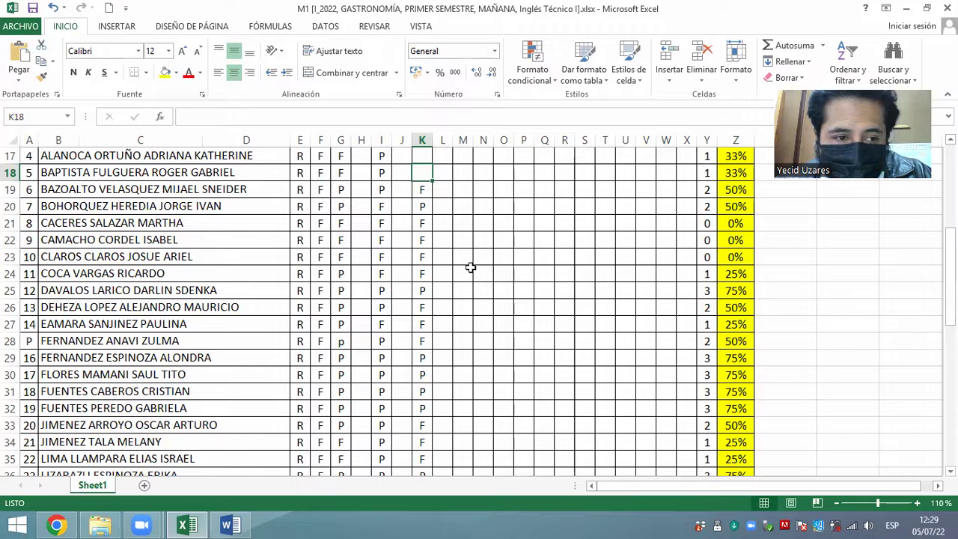
type("F")
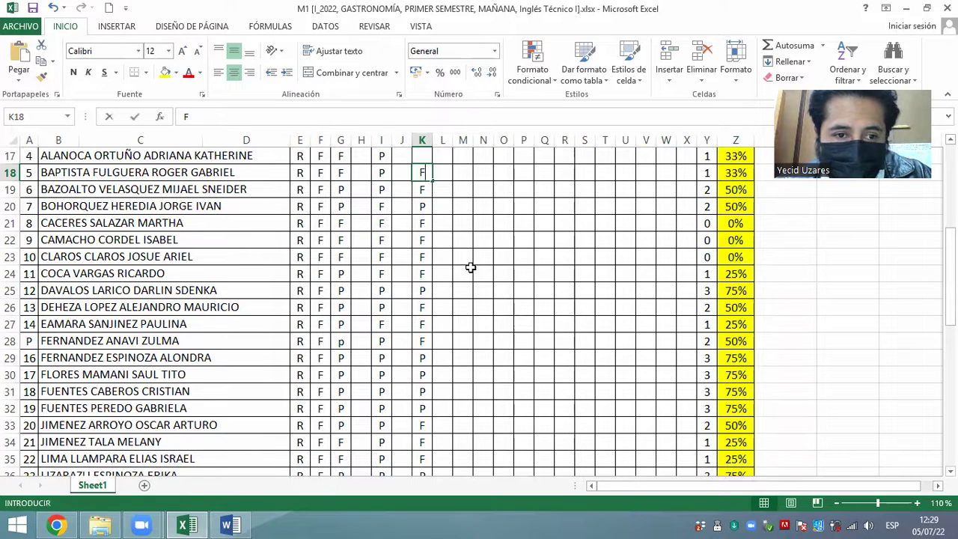
key("Up")
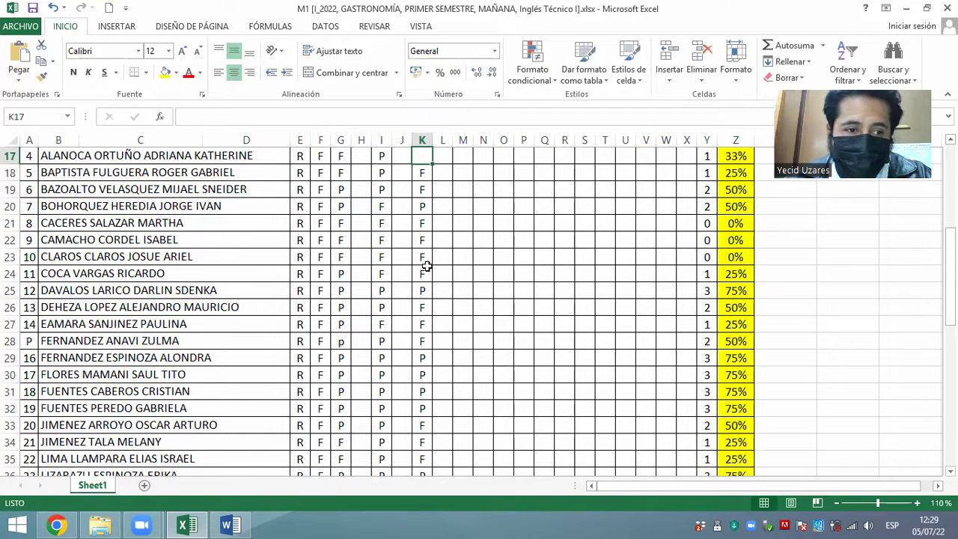
Enter F for students 4 and 3 in the 05/VII/22 column, cells K17 and K16
scroll(456, 247, "up", 2)
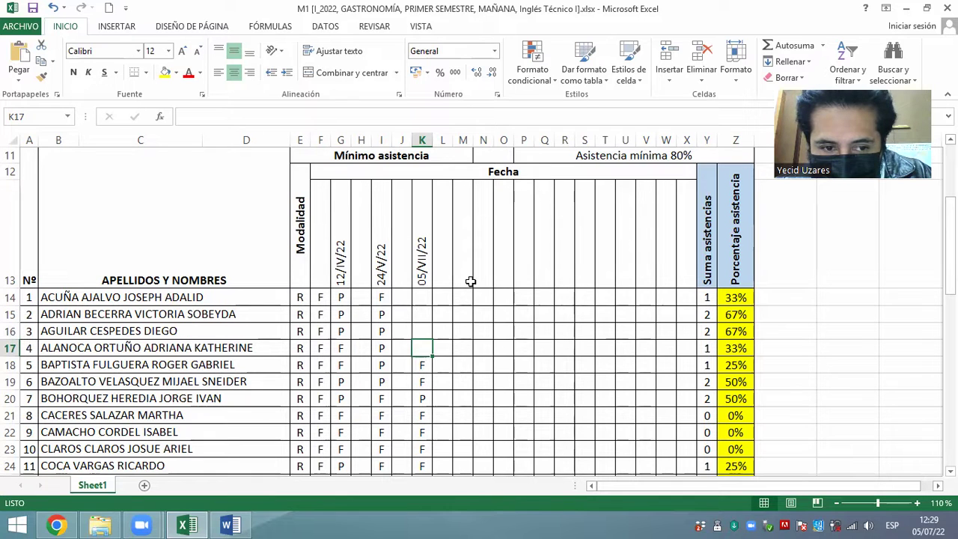
key("Up")
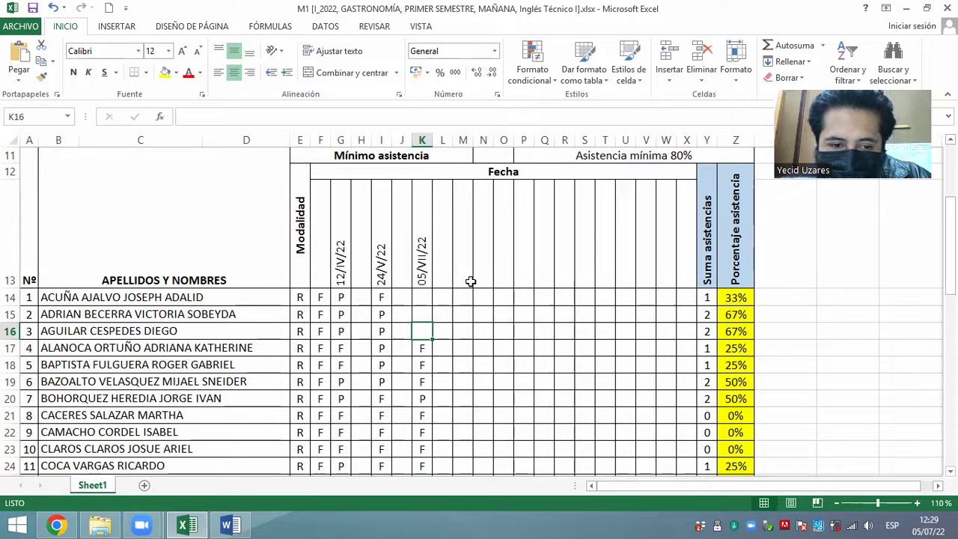
type("F")
key("Up")
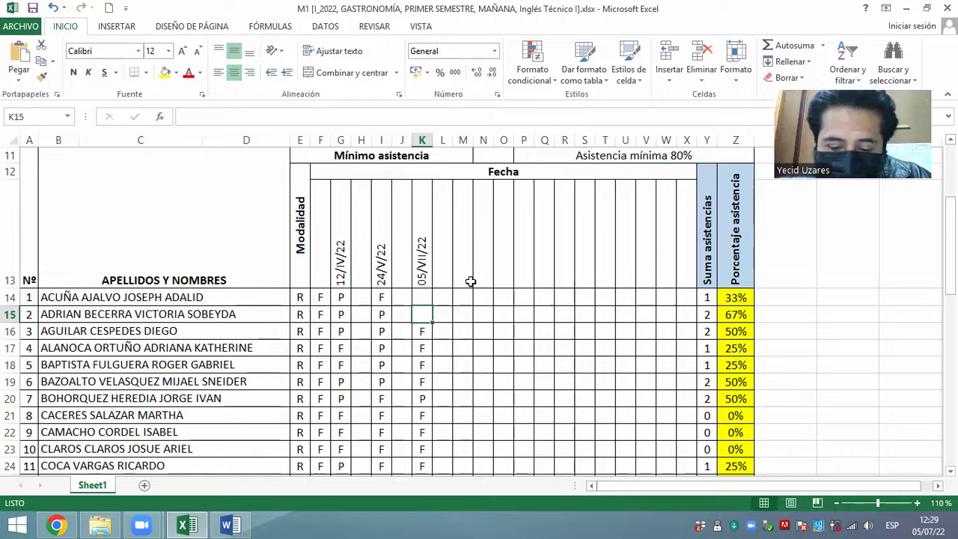
Record P for student 2 in K15 and F for student 1 in K14 under 05/VII/22
type("P")
key("Up")
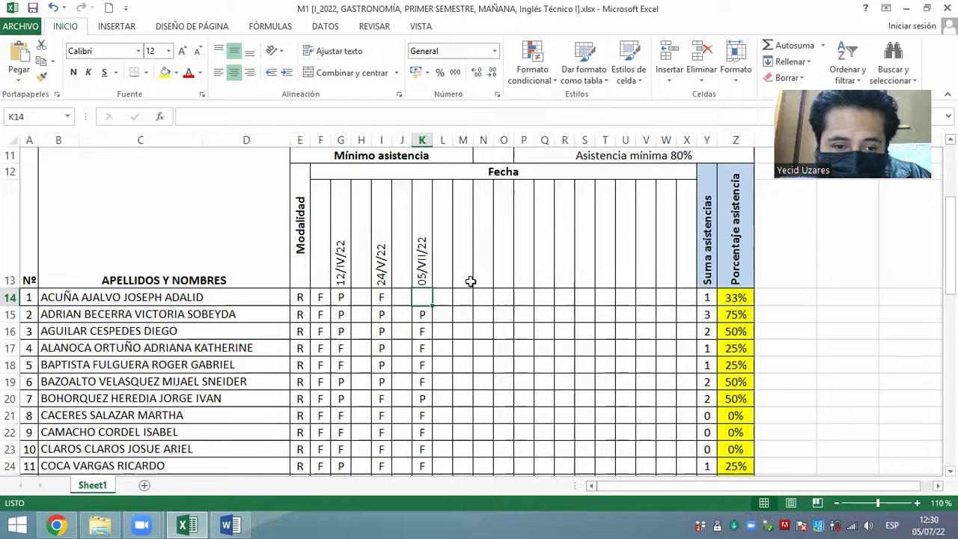
type("F")
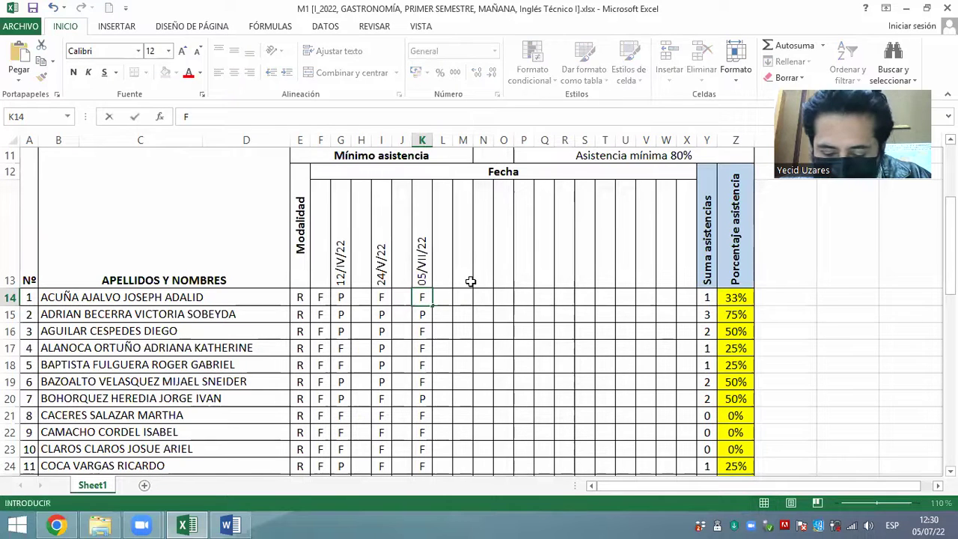
key("Return")
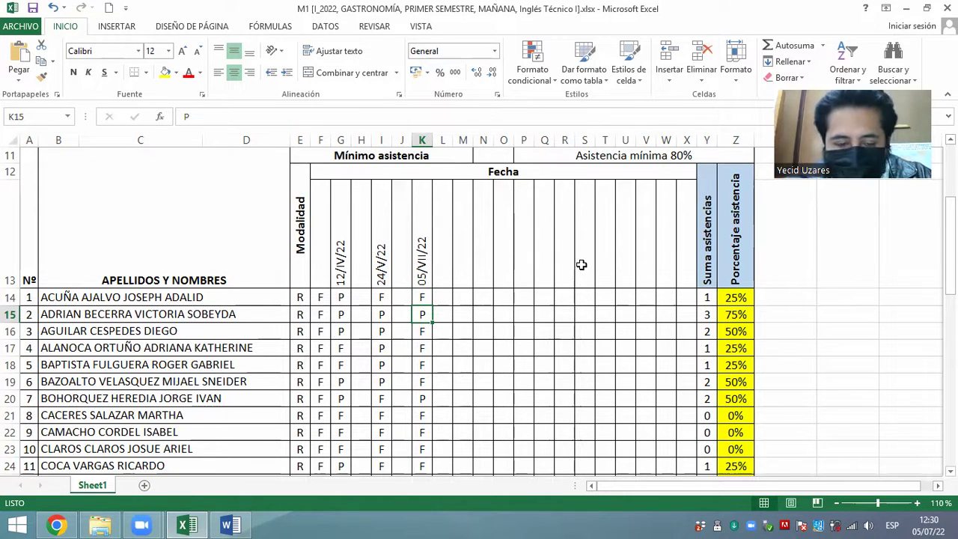
Change the 05/VII/22 attendance mark of student 41 in K54 to P
scroll(488, 304, "down", 2)
scroll(488, 304, "down", 1)
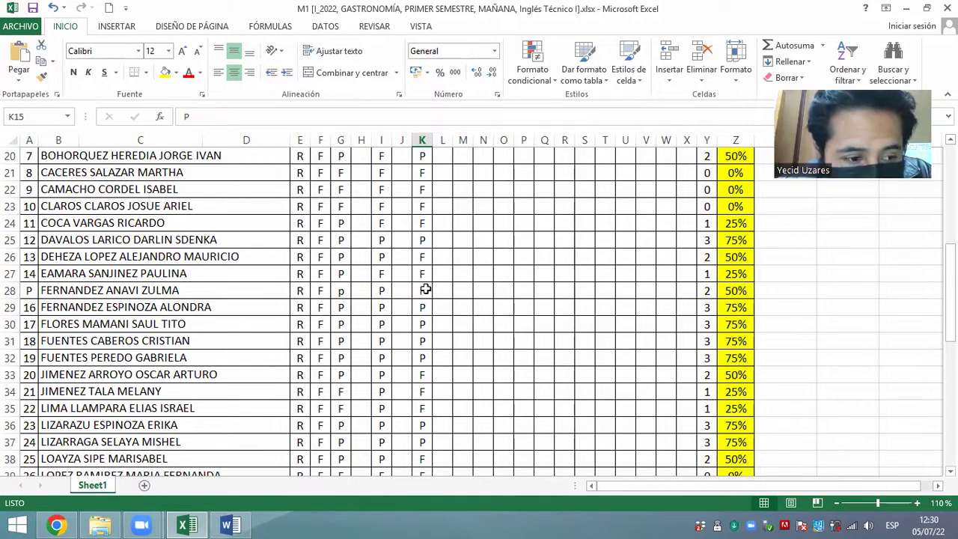
scroll(430, 290, "down", 2)
scroll(437, 288, "down", 7)
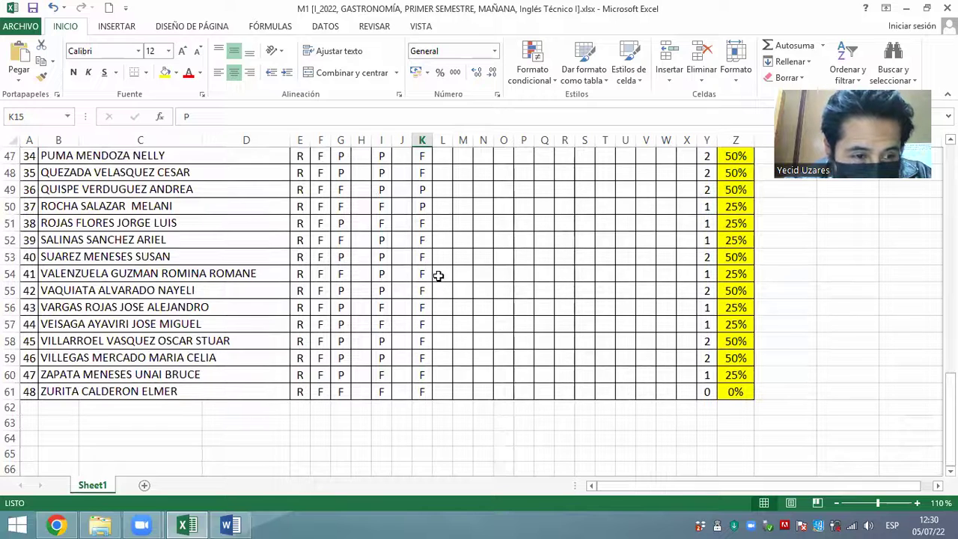
left_click(417, 275)
type("P")
key("Return")
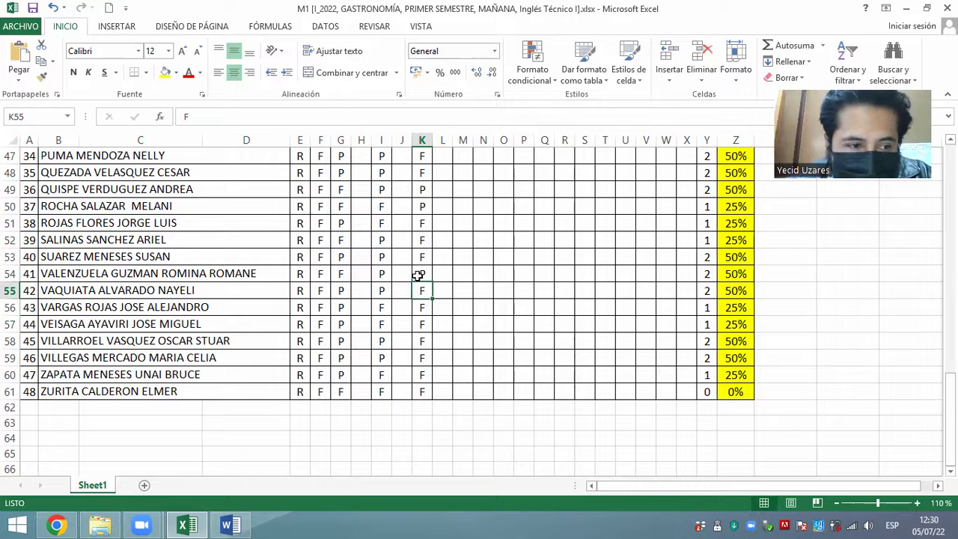
Change the 05/VII/22 marks of students 40 and 42 in K53 and K55 to P
left_click(424, 256)
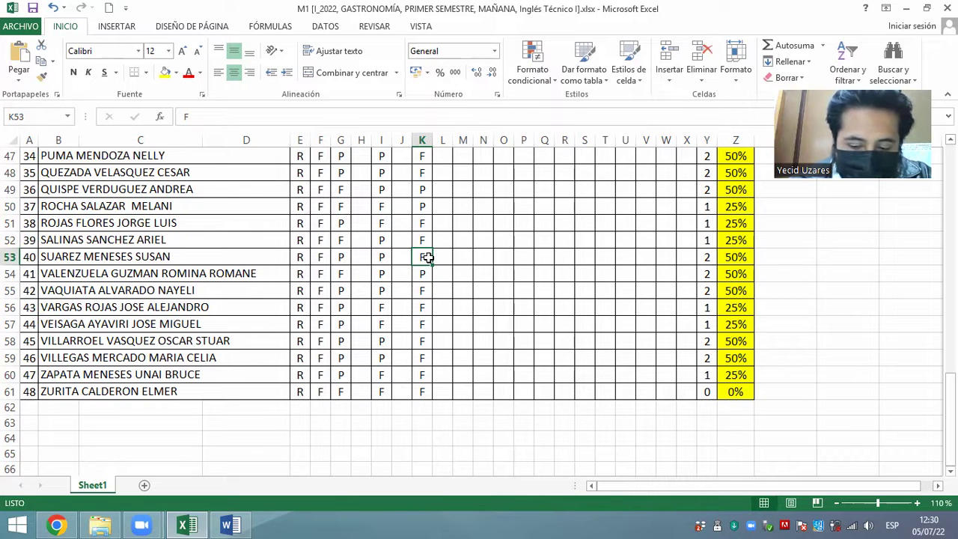
type("P")
key("Return")
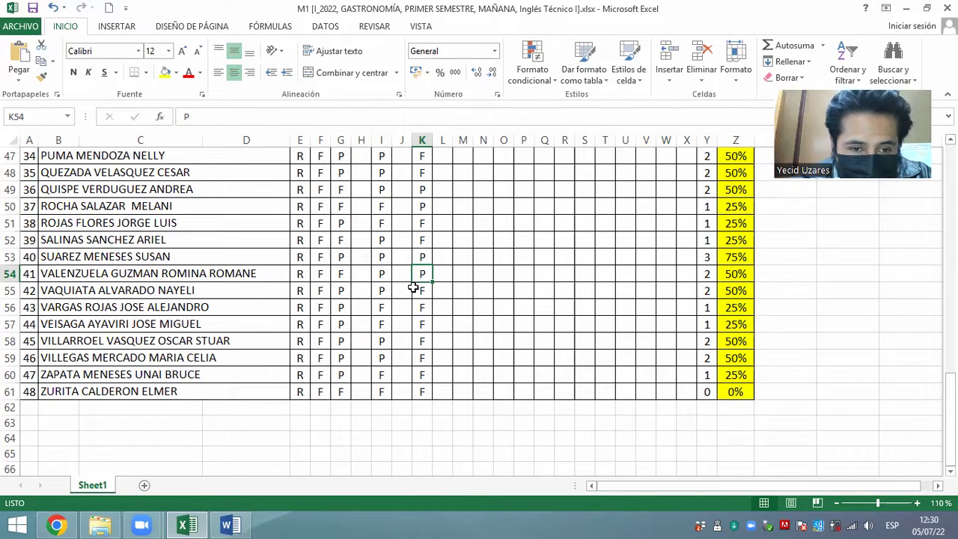
left_click(419, 290)
type("P")
key("Return")
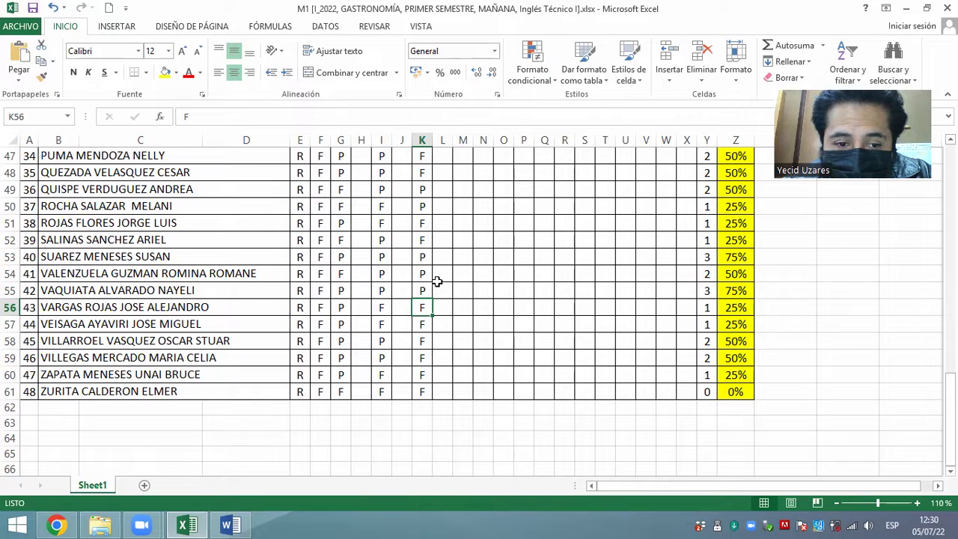
Change the 05/VII/22 attendance mark of student 30 in K43 to P
scroll(440, 281, "up", 12)
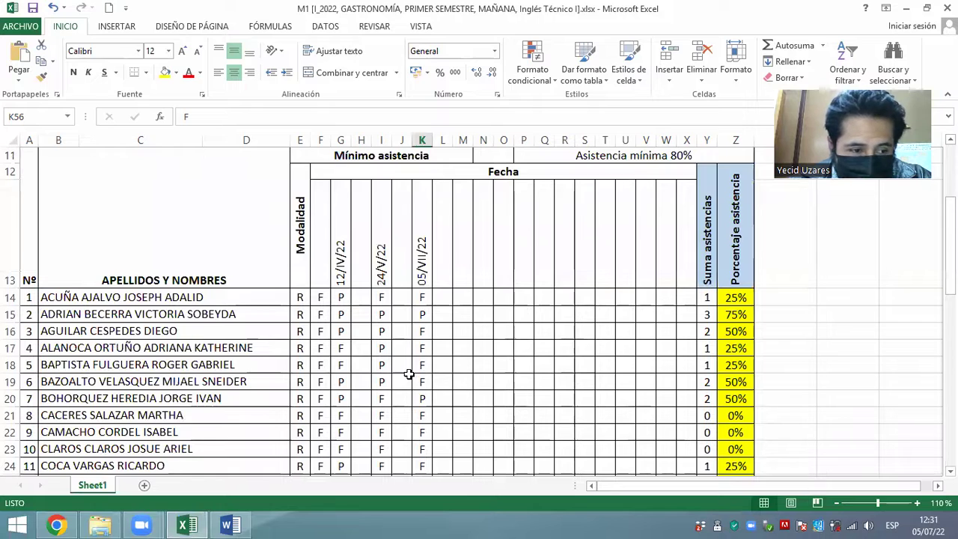
scroll(408, 371, "down", 5)
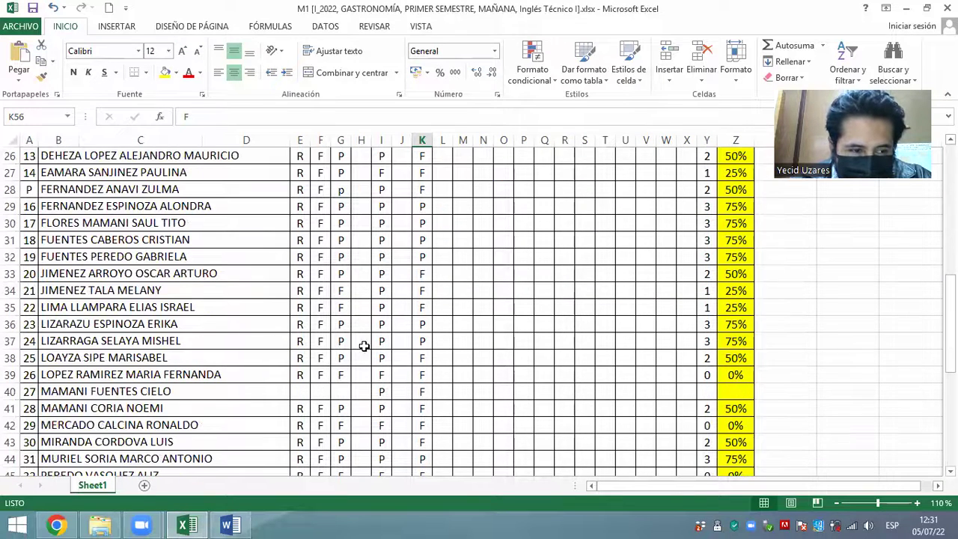
scroll(348, 396, "down", 2)
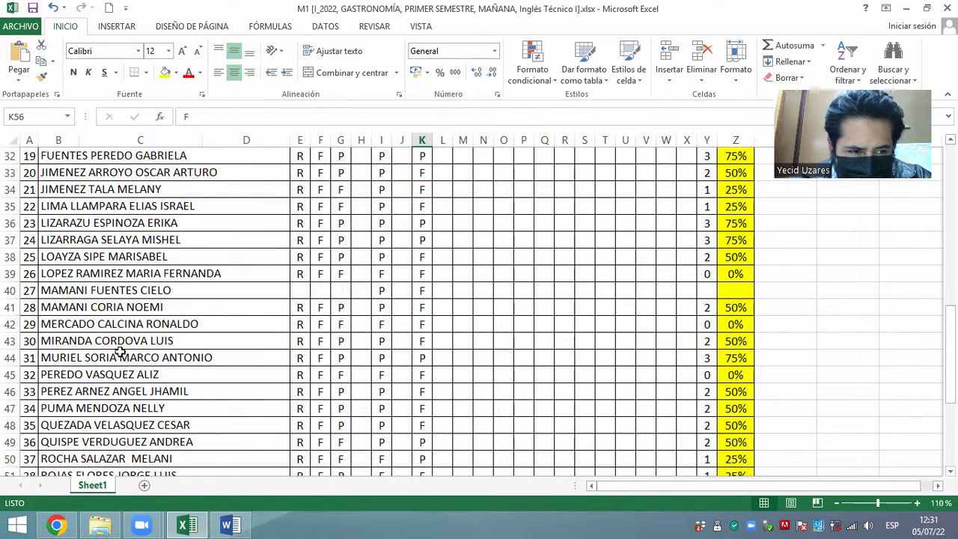
left_click(424, 340)
type("P")
key("Return")
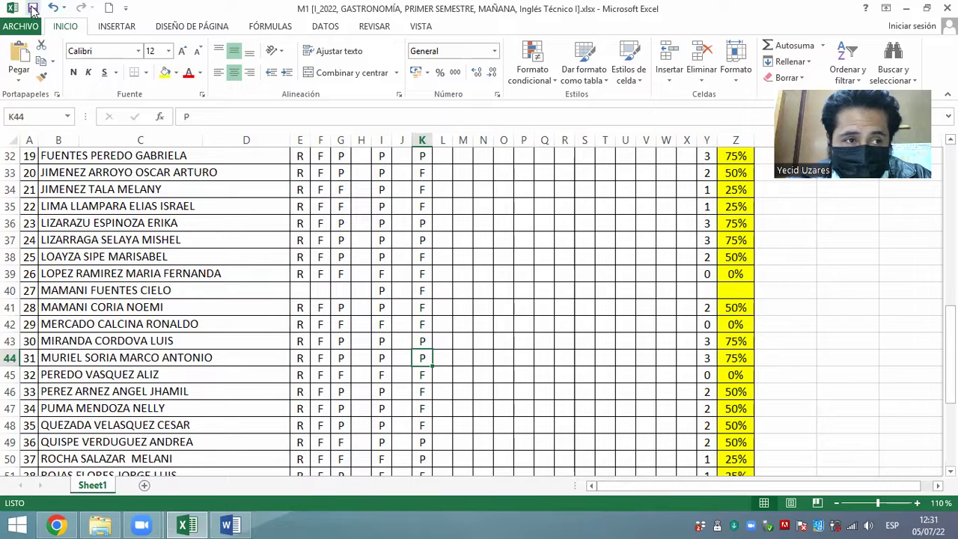
Switch to the gastronomy English book in Word and go through the 5.1 Fruits vocabulary table from Almond to Date
left_click(235, 522)
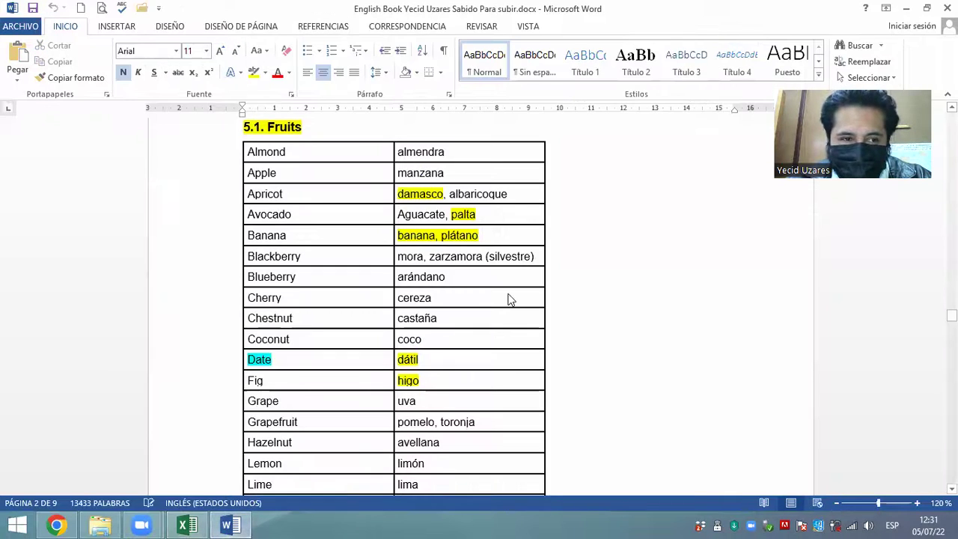
left_click(509, 298)
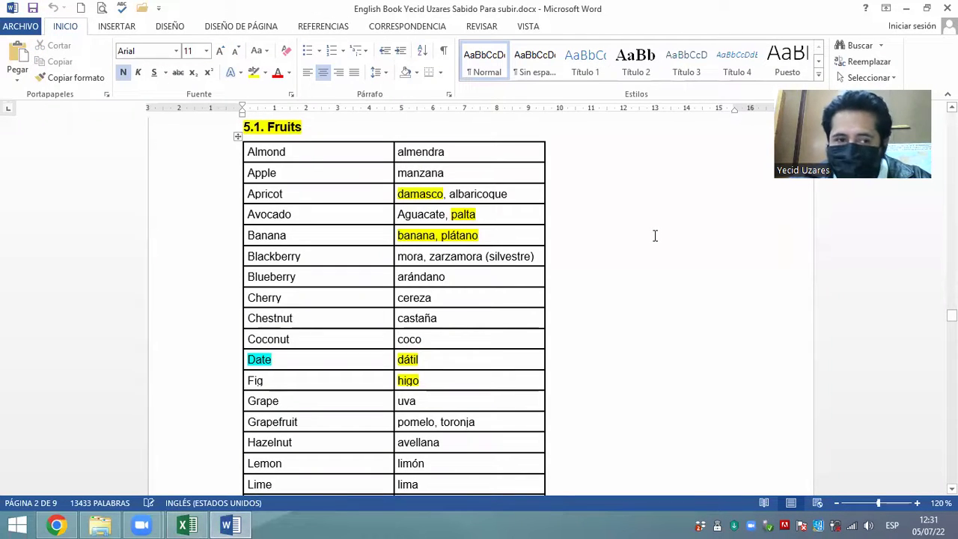
scroll(655, 236, "up", 3)
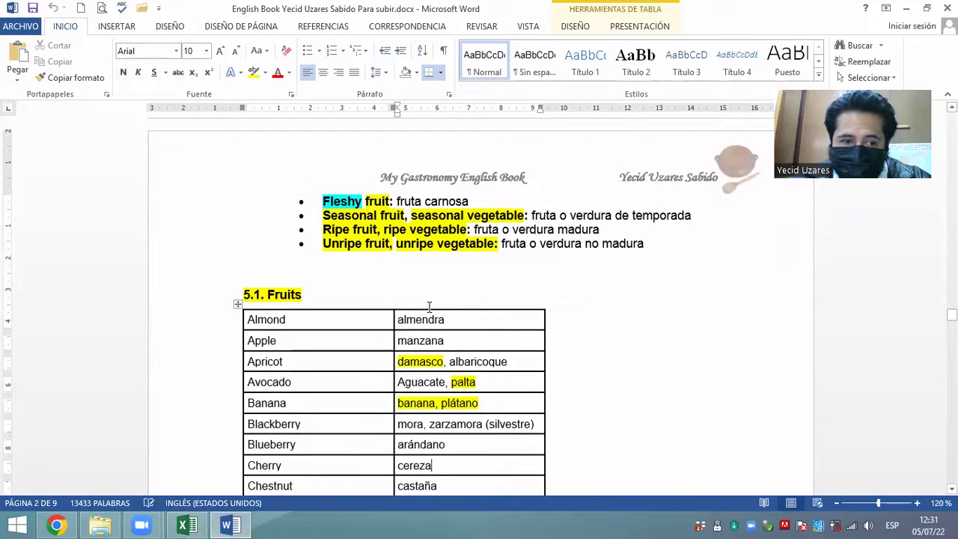
scroll(490, 274, "down", 5)
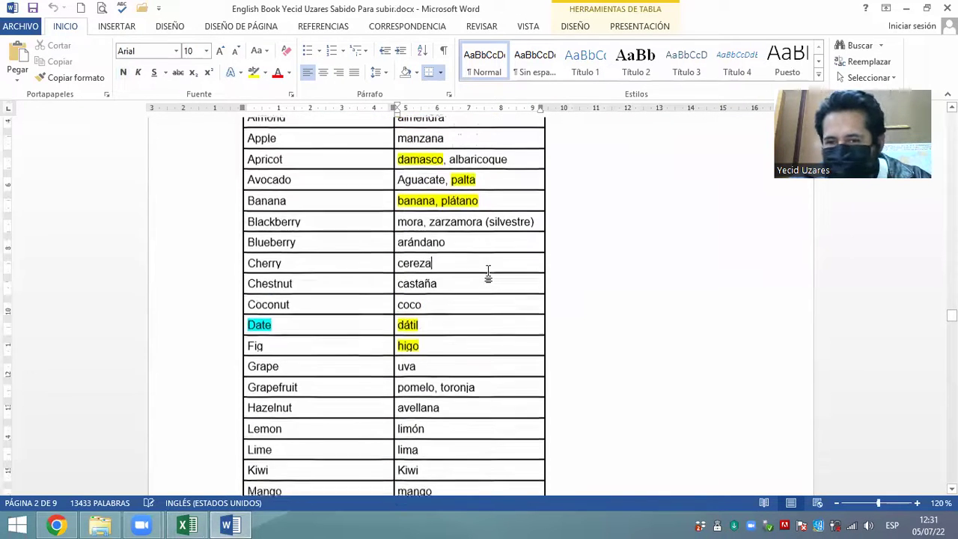
scroll(494, 271, "up", 1)
scroll(494, 274, "down", 2)
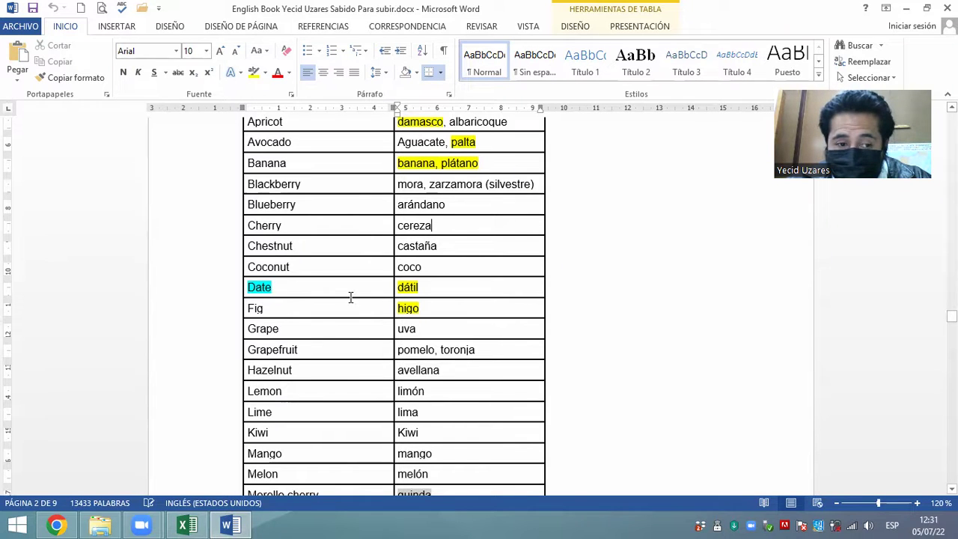
left_click(296, 294)
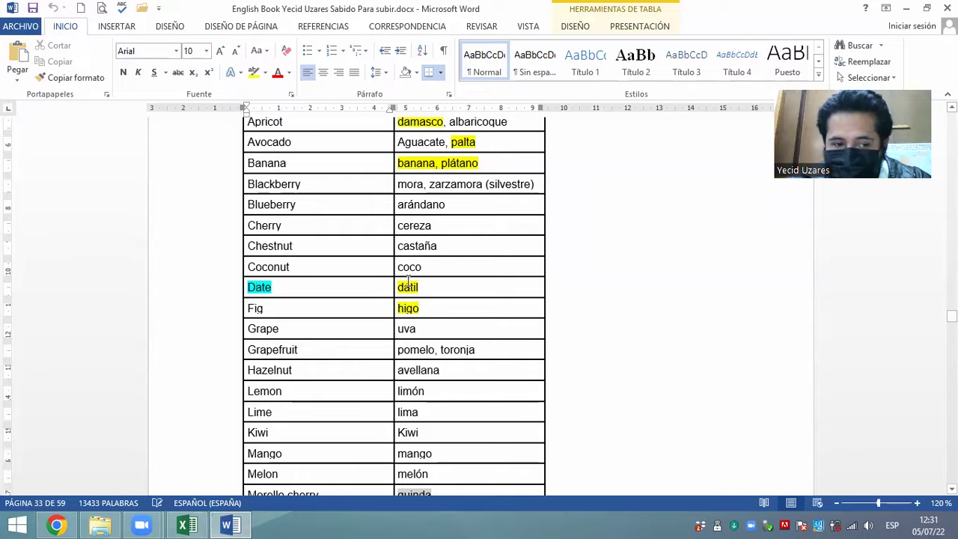
Read the rest of the fruits table down to Tangerine, dismissing the chat notification and examining the Spanish translations of Peach and Strawberry
scroll(426, 285, "down", 4)
scroll(408, 277, "down", 2)
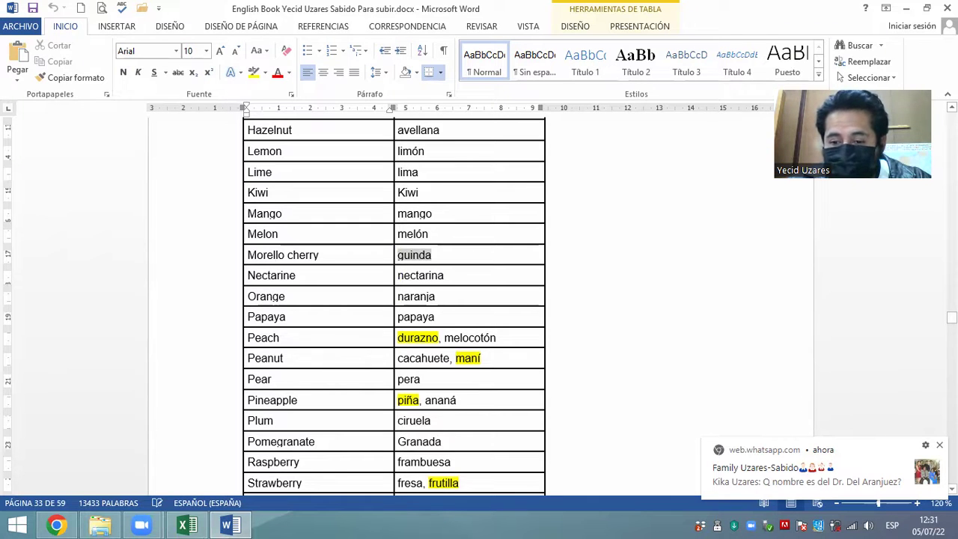
left_click(939, 444)
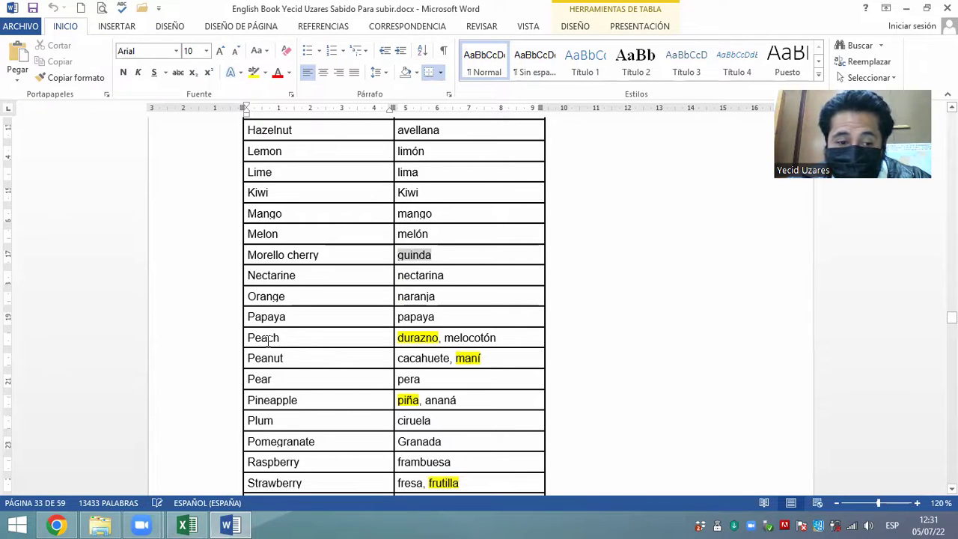
left_click(490, 338)
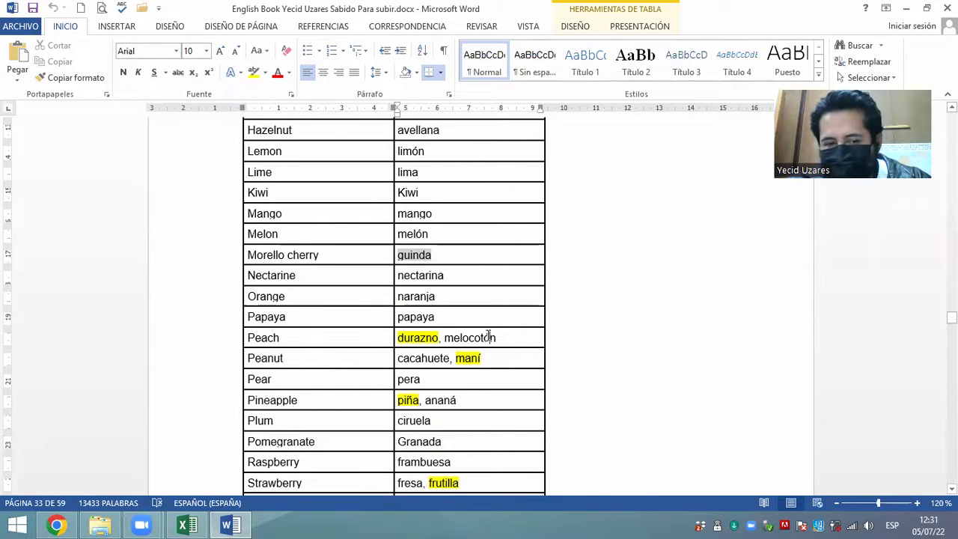
scroll(449, 338, "down", 1)
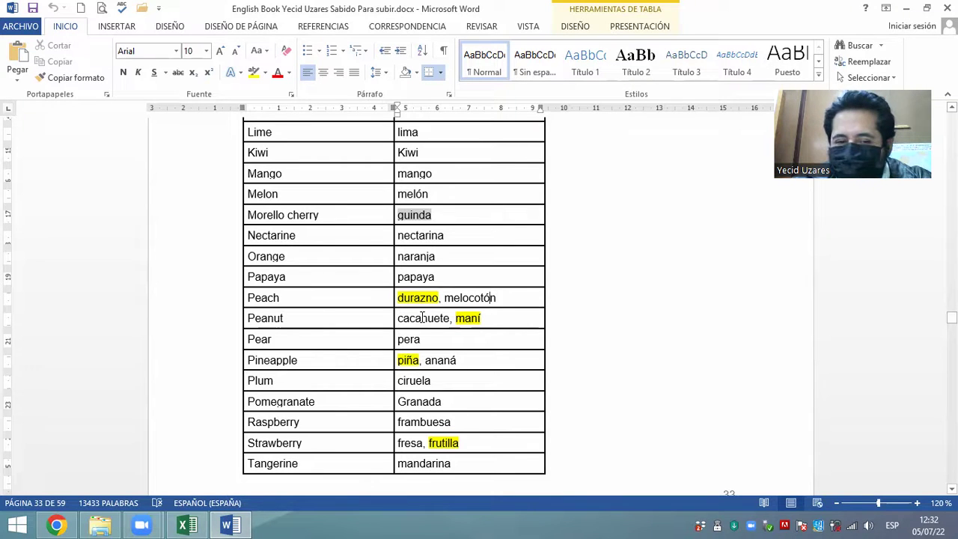
scroll(492, 320, "down", 2)
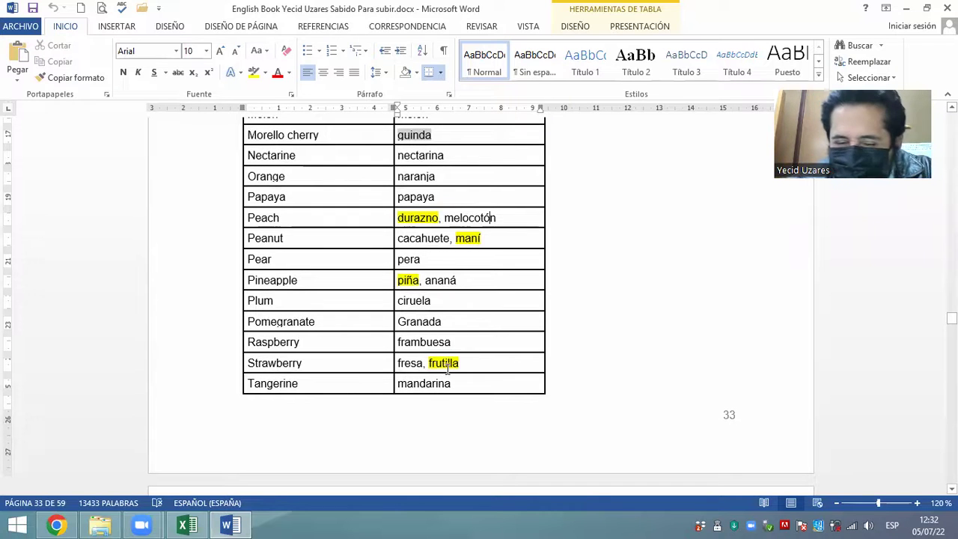
scroll(438, 352, "down", 2)
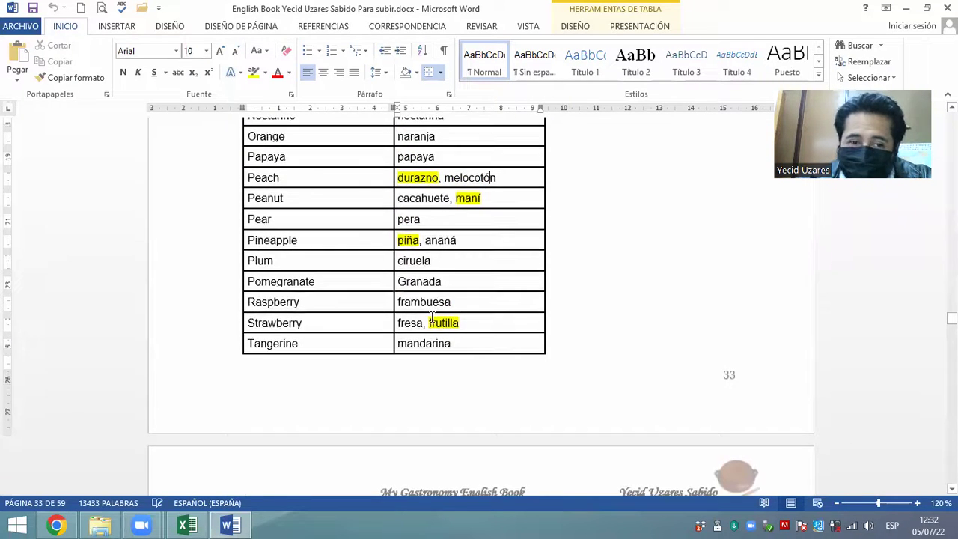
scroll(433, 322, "up", 2)
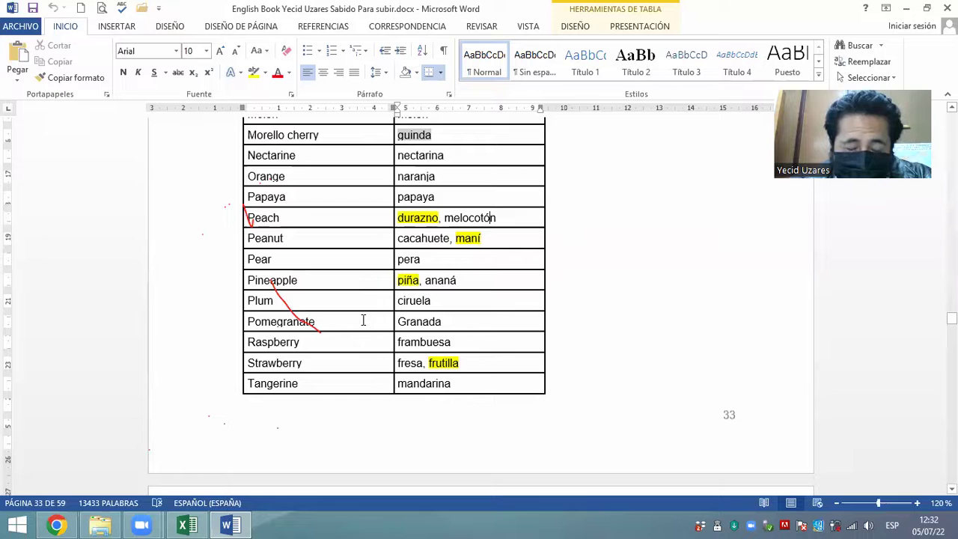
scroll(363, 320, "up", 1)
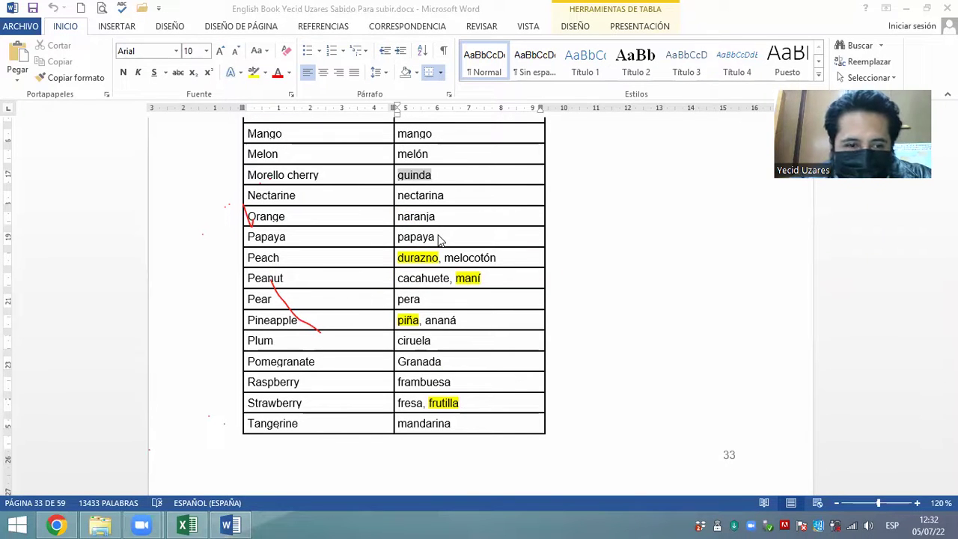
Finish the fruits table through Watermelon and look over the ten fruit pictures of Activity 8
left_click(438, 277)
scroll(438, 277, "down", 6)
scroll(438, 275, "down", 6)
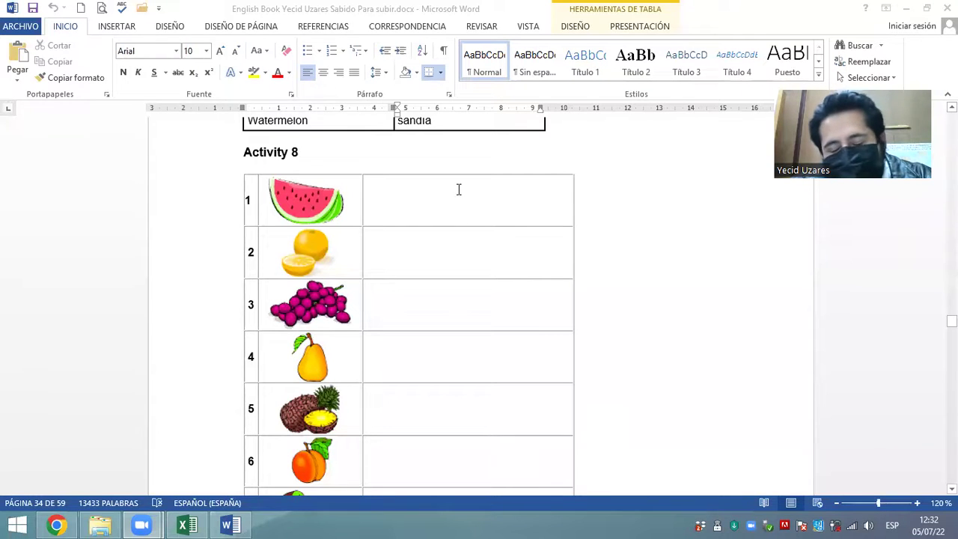
left_click(458, 190)
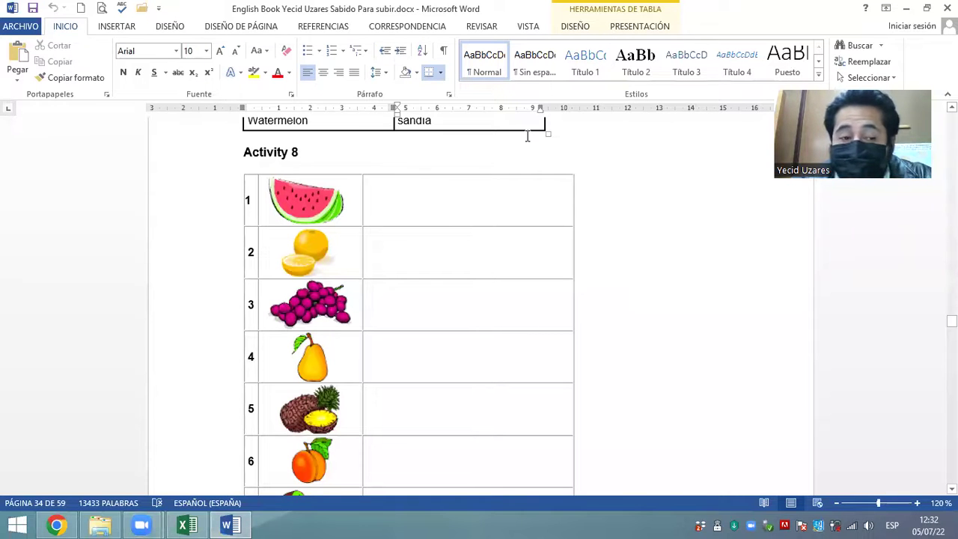
scroll(492, 259, "down", 15)
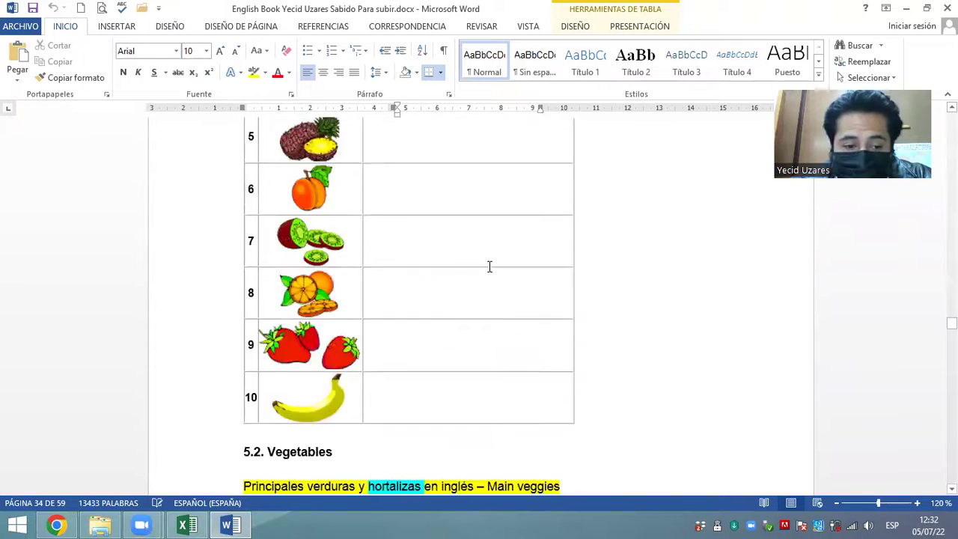
Read section 5.2 Vegetables from the main veggies through root vegetables, salad items and expressions to the Something else vocabulary table
scroll(490, 263, "up", 1)
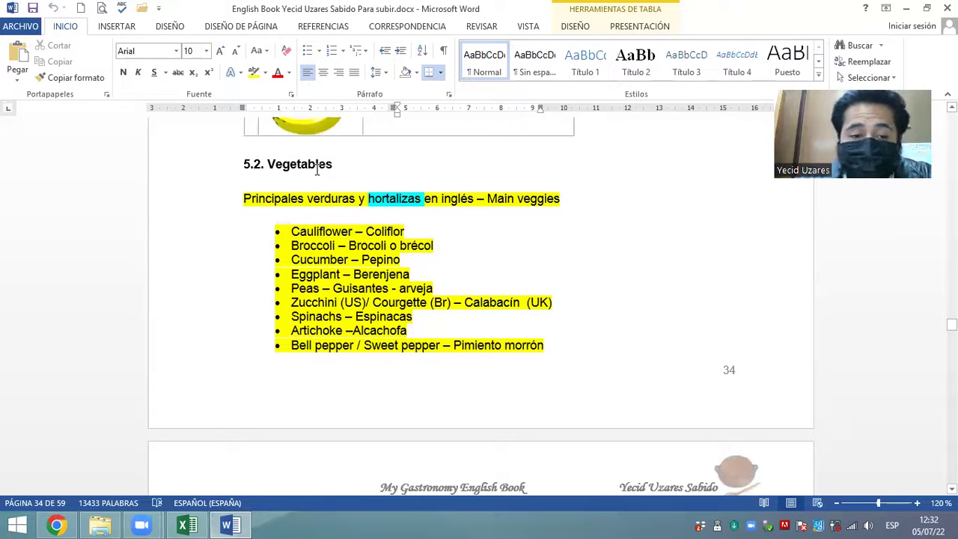
scroll(467, 220, "down", 3)
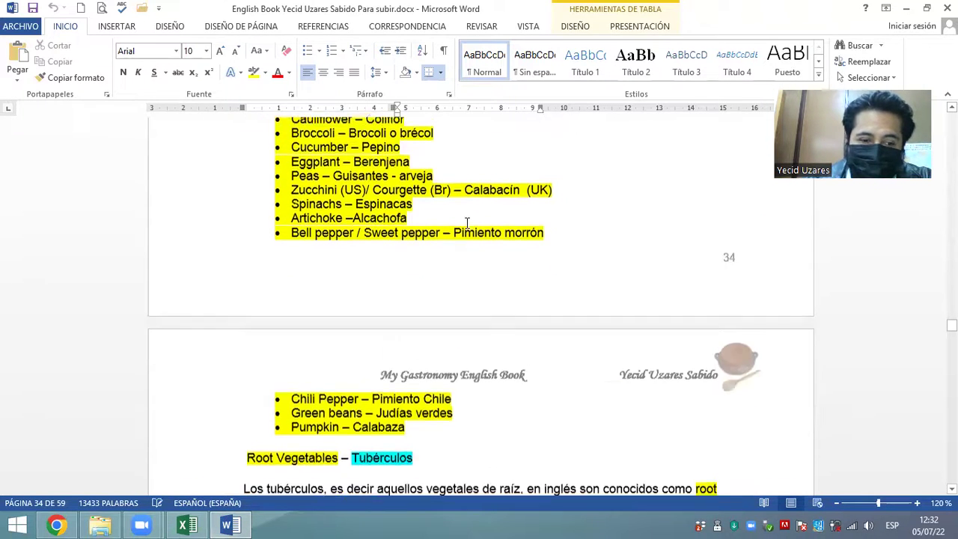
scroll(472, 216, "down", 1)
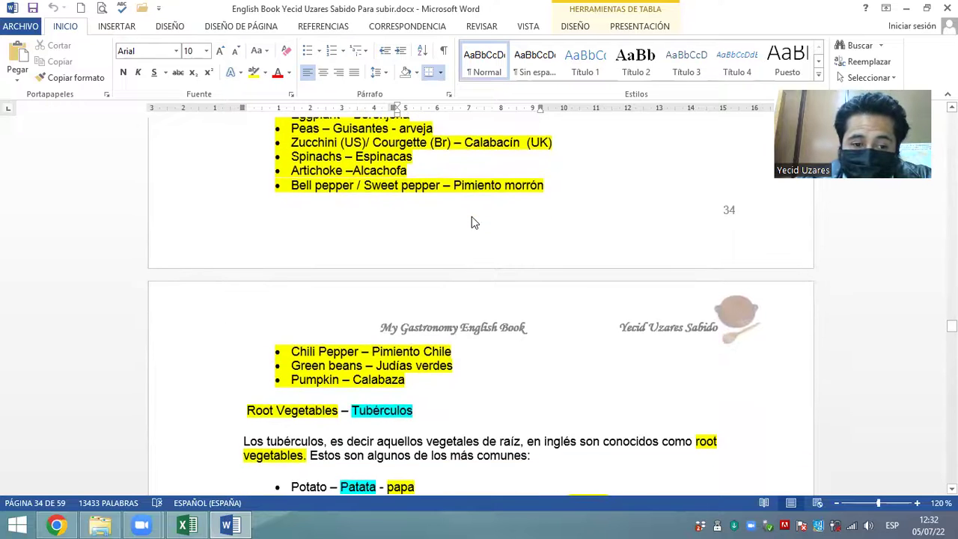
scroll(473, 220, "down", 3)
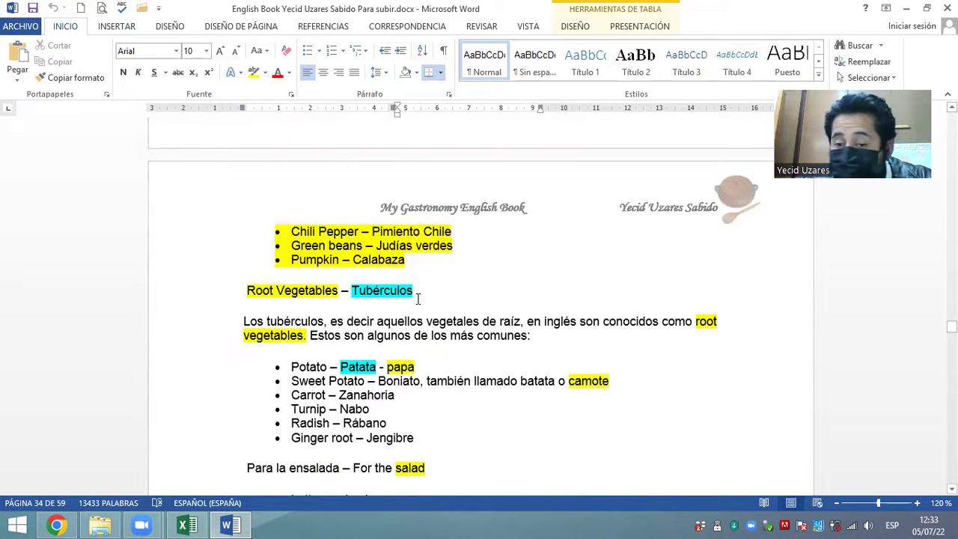
scroll(432, 282, "down", 4)
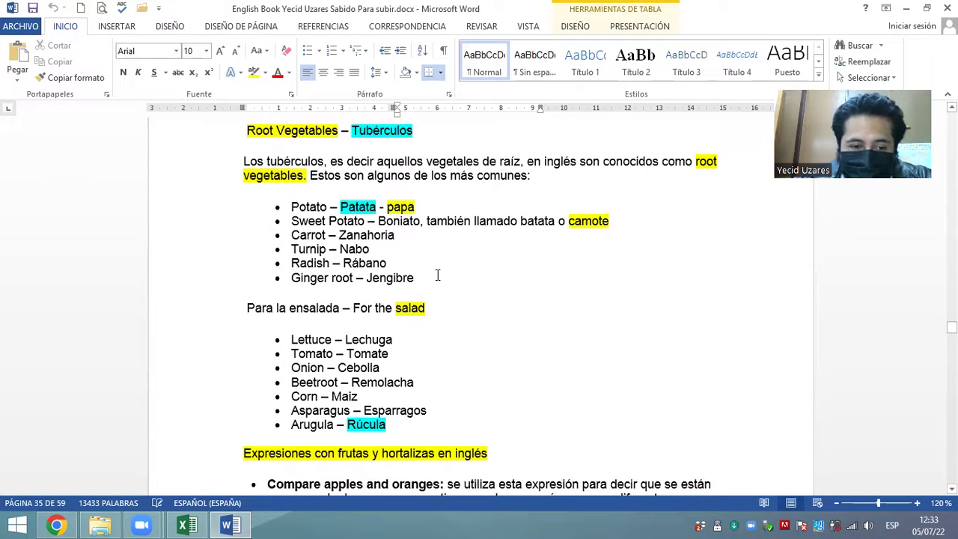
scroll(442, 269, "down", 13)
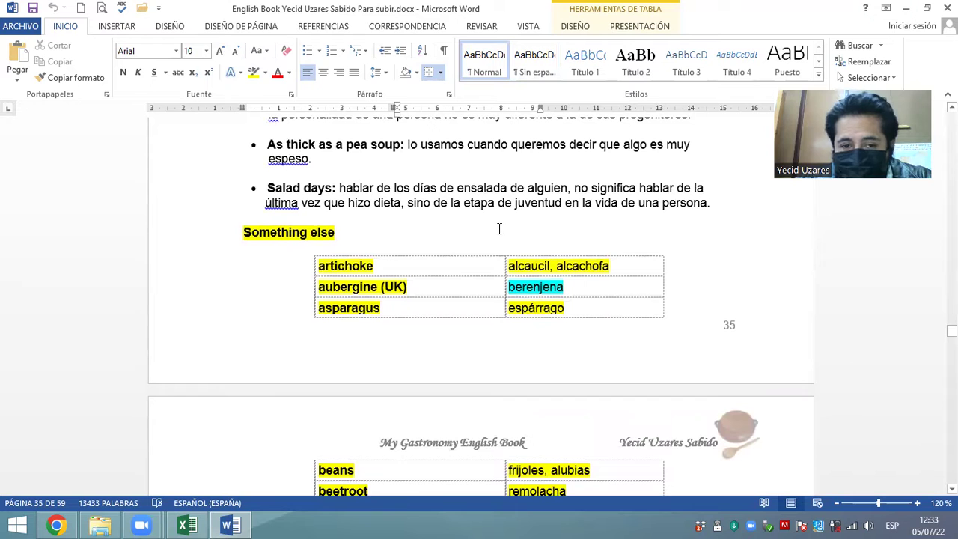
scroll(398, 208, "down", 2)
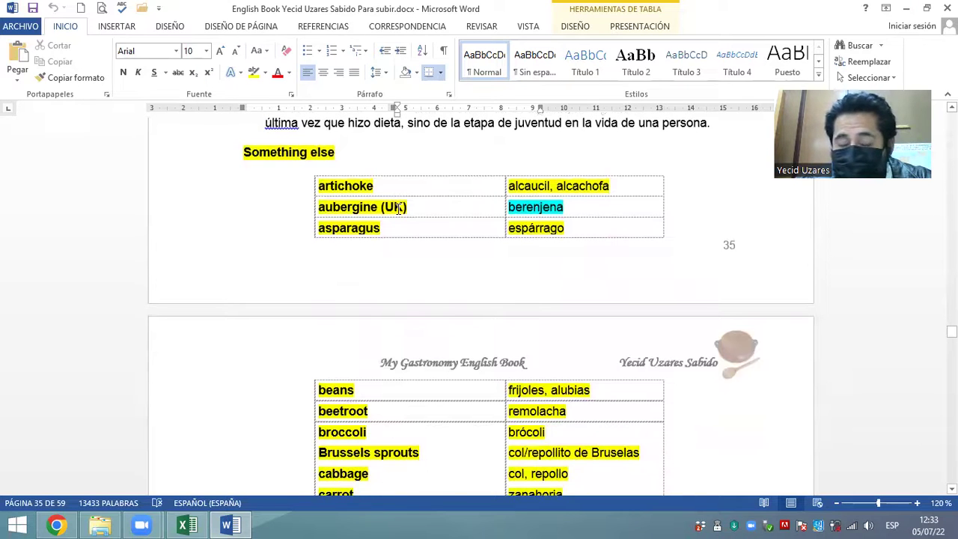